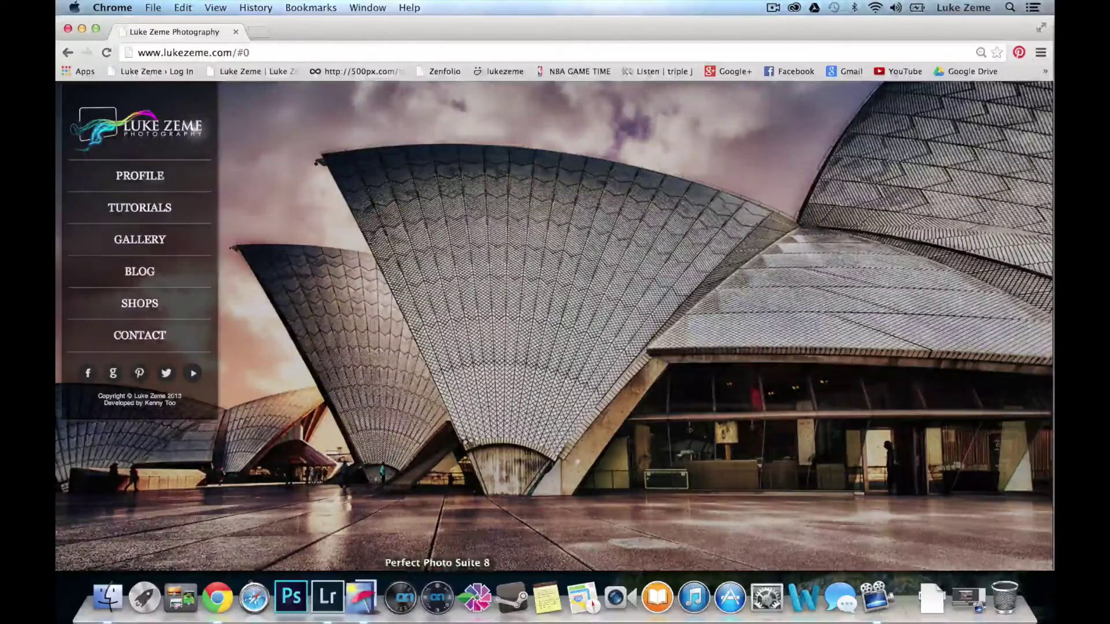
- Go to hdrsoft.com/order.php in Chrome to view Photomatix pricing
click(363, 597)
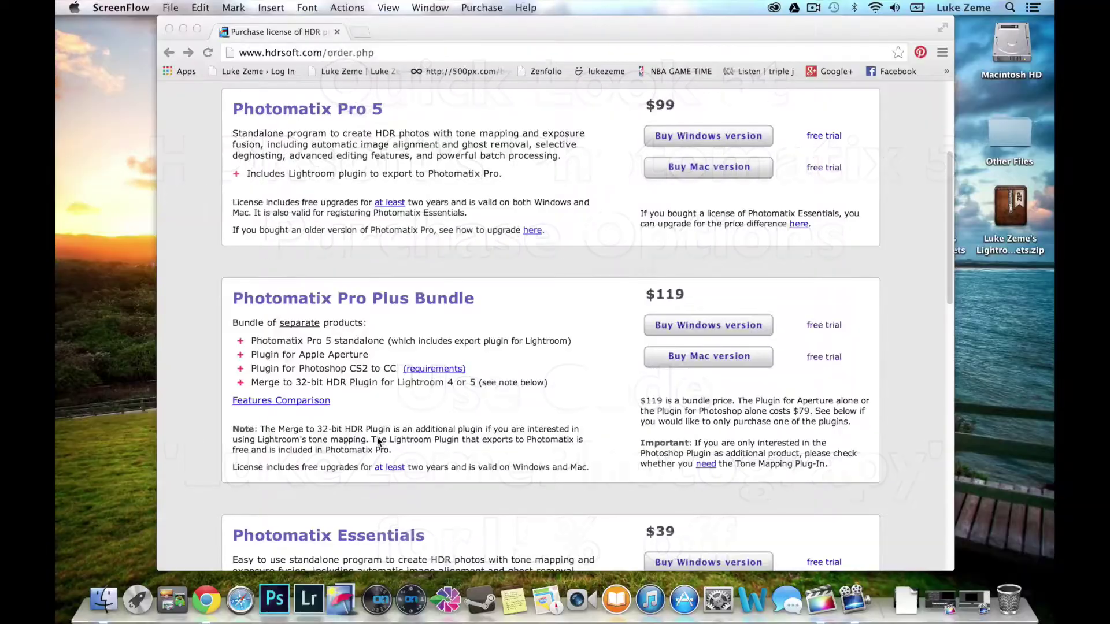
- Scroll the order page comparing Photomatix Pro 5 ($99), Pro Plus Bundle ($119) and Essentials ($39)
scroll(375, 422, down, 10)
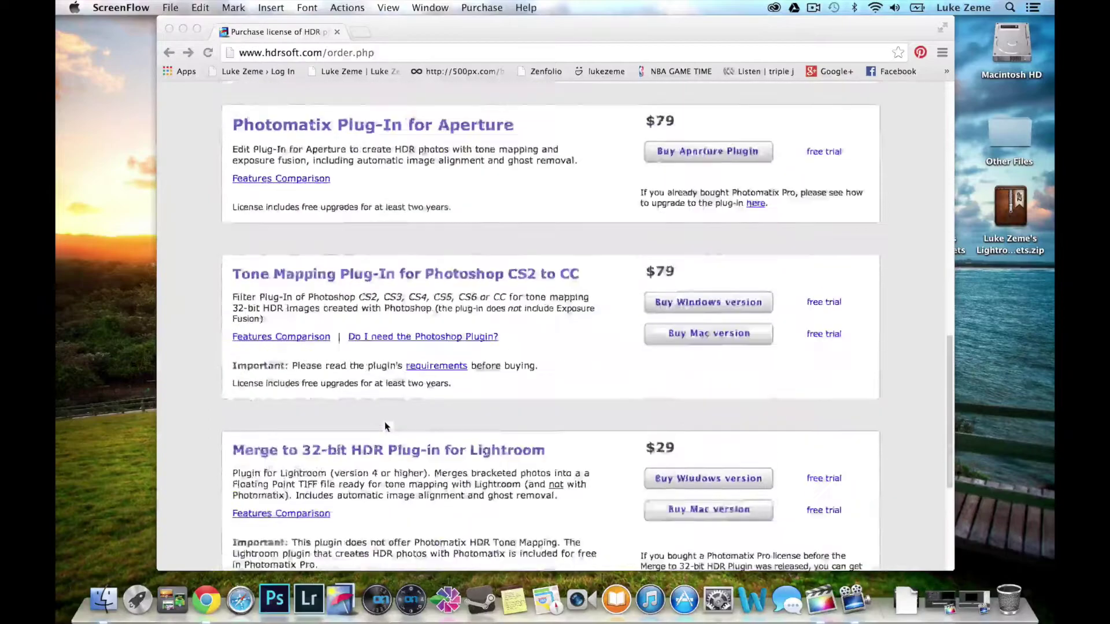
scroll(386, 427, up, 10)
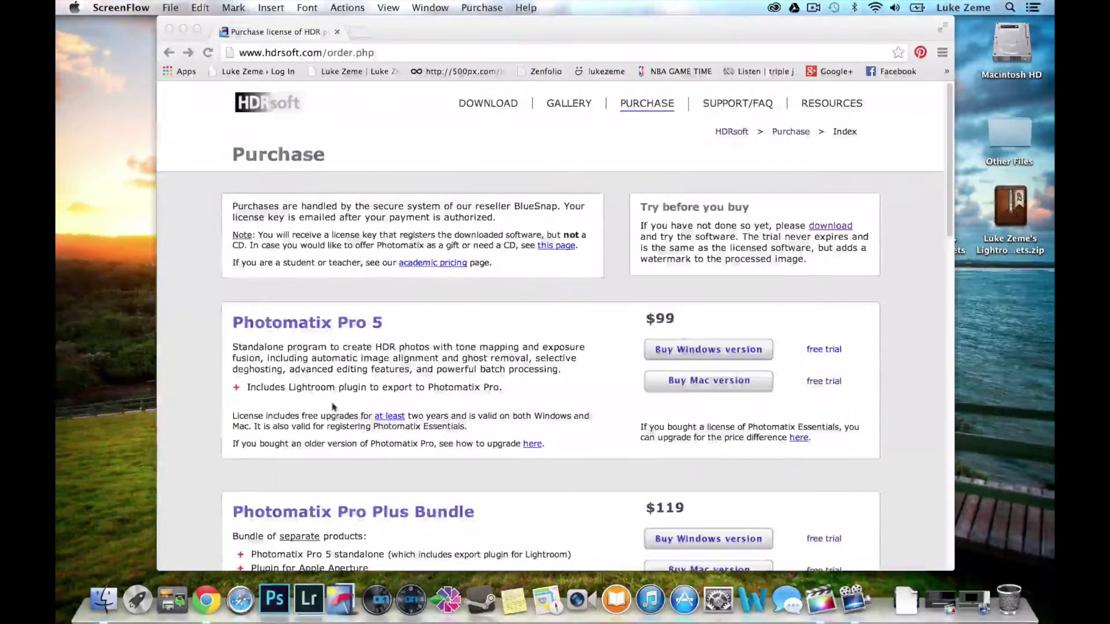
scroll(341, 398, down, 5)
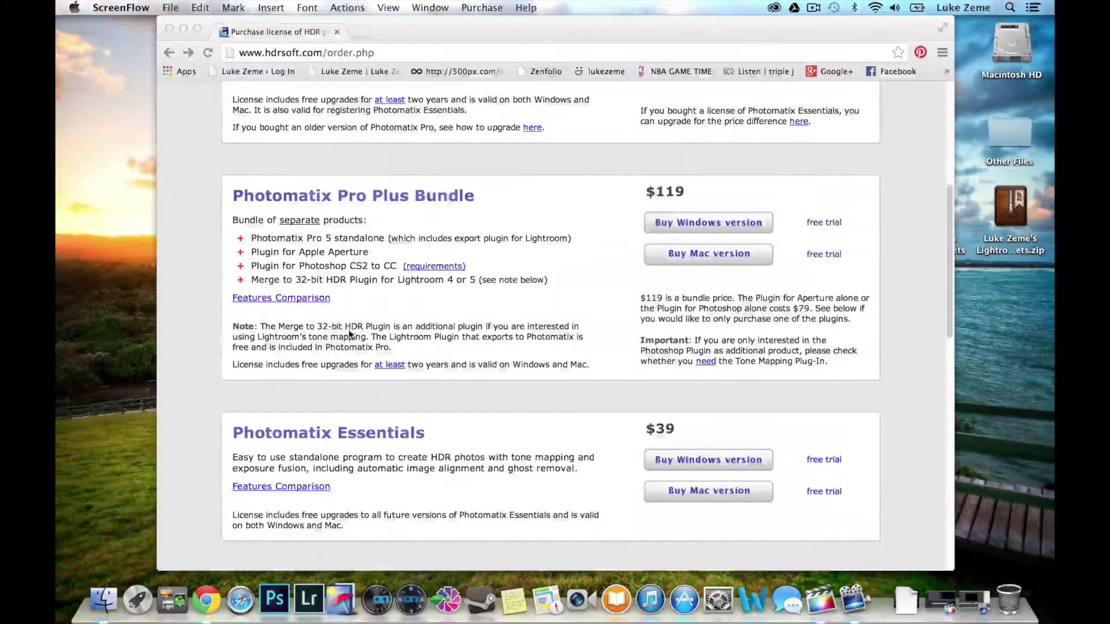
scroll(349, 333, up, 1)
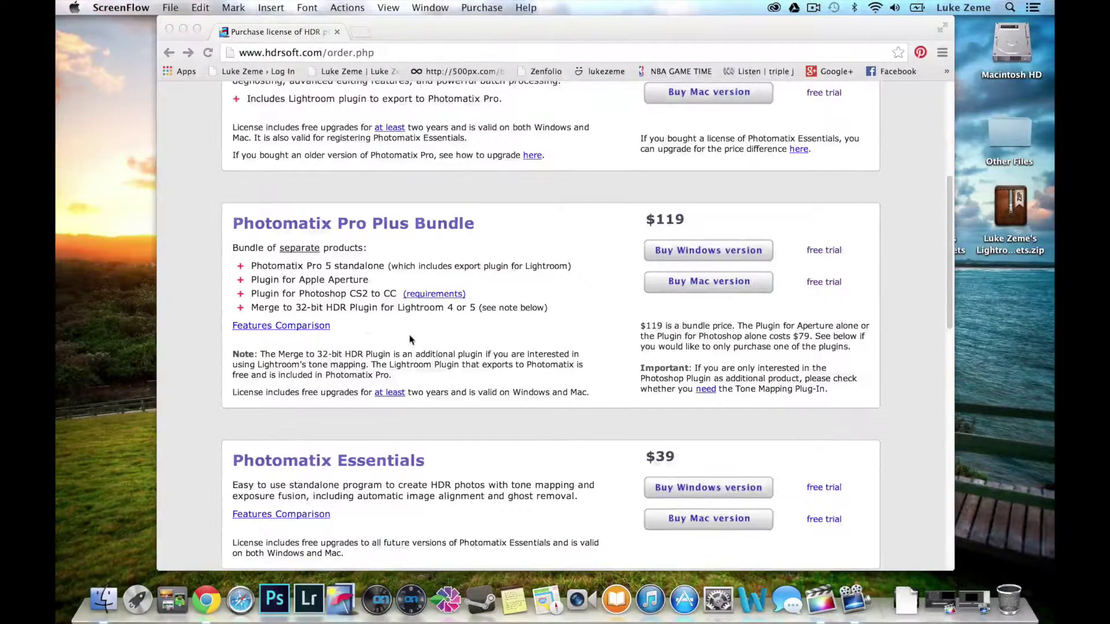
scroll(364, 324, down, 1)
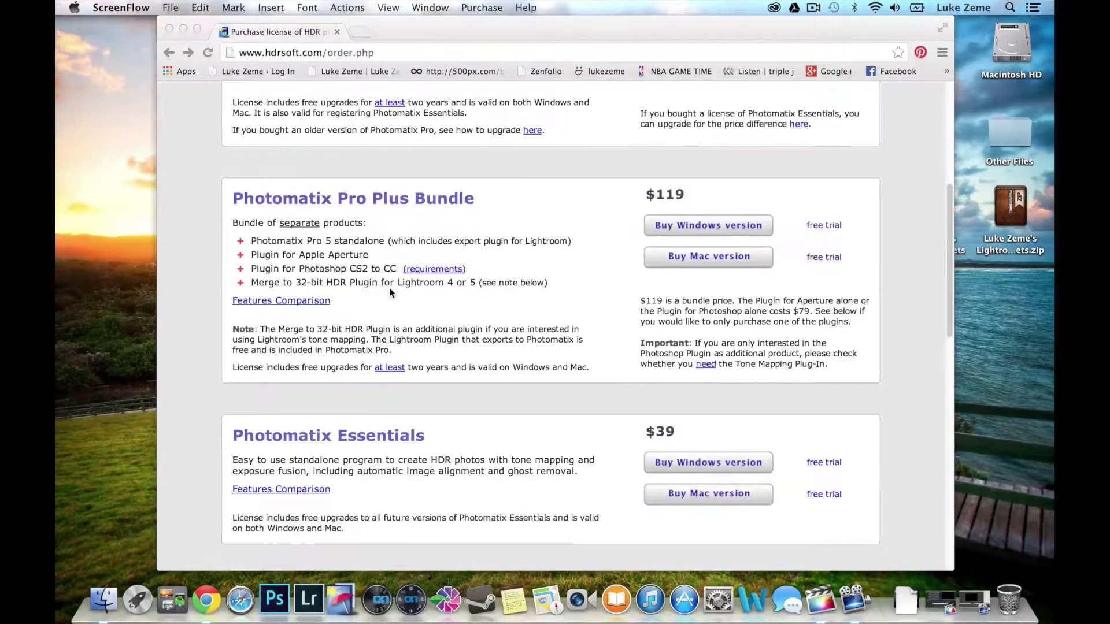
scroll(516, 383, down, 10)
scroll(515, 383, up, 3)
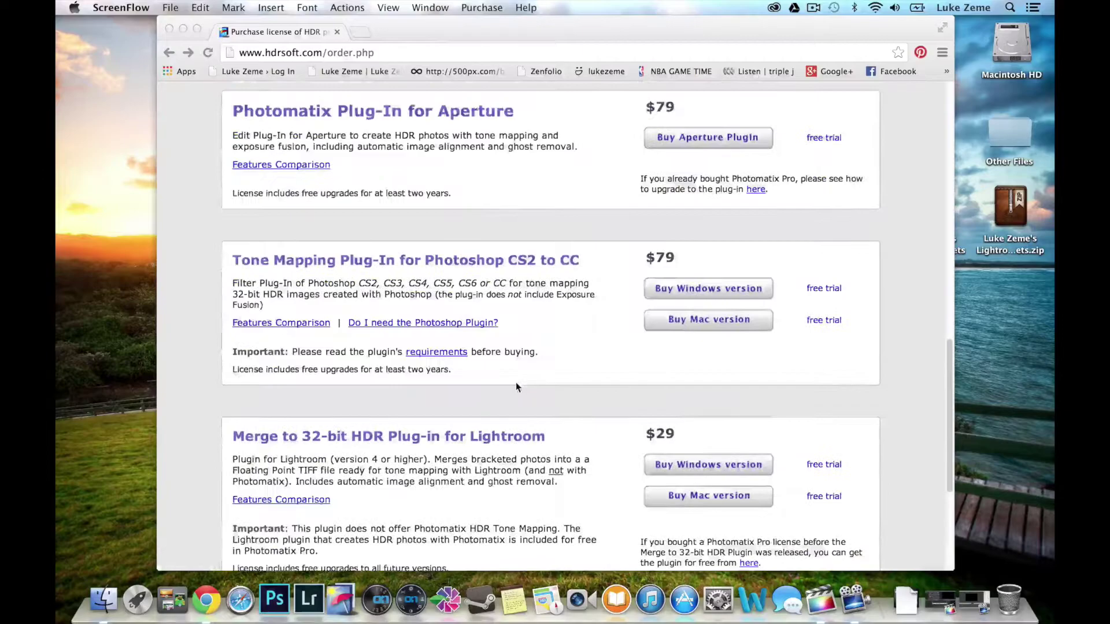
scroll(561, 350, up, 8)
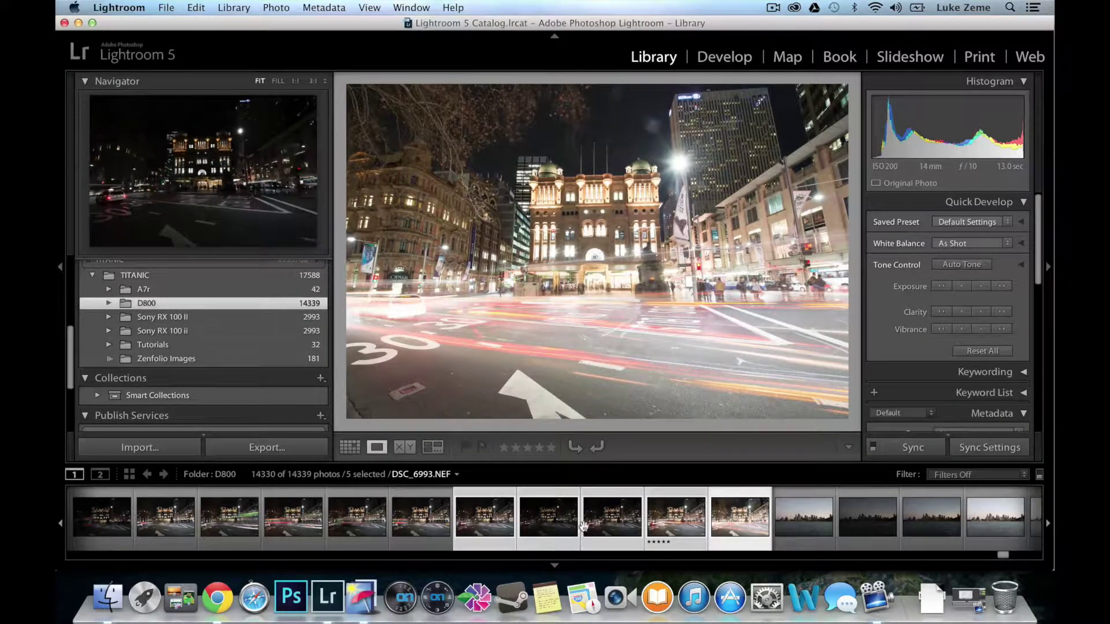
click(487, 527)
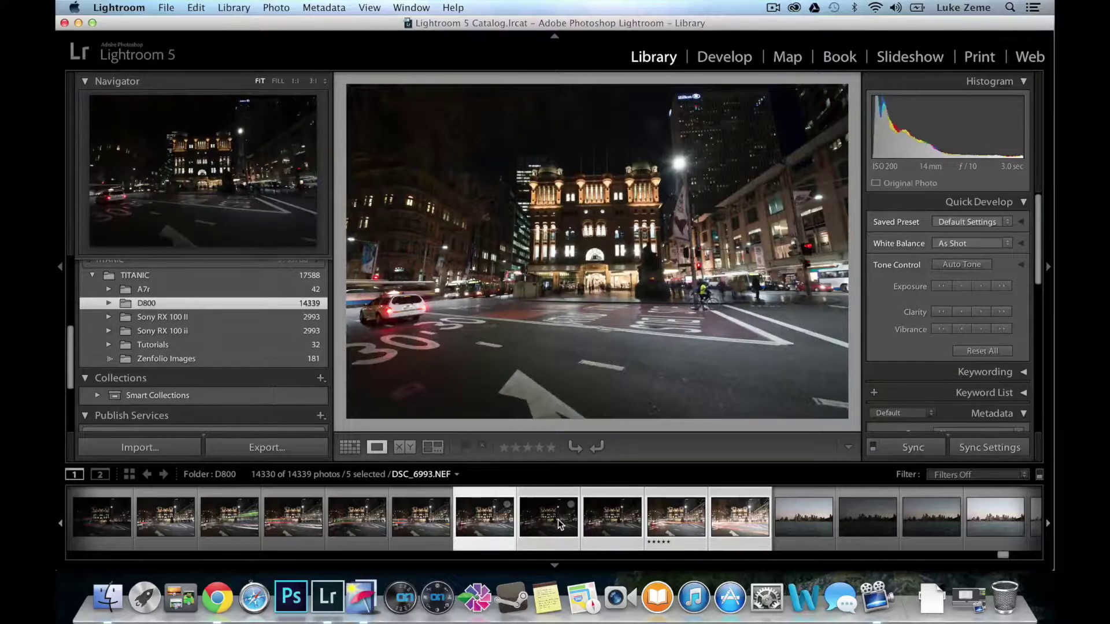
click(553, 519)
click(629, 518)
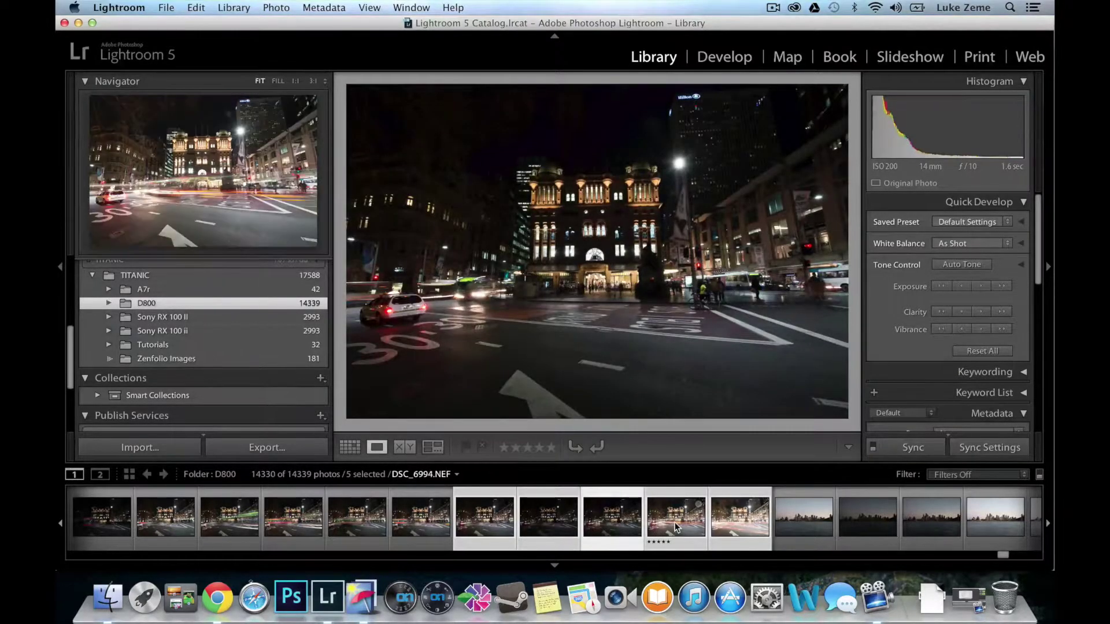
click(653, 523)
click(735, 519)
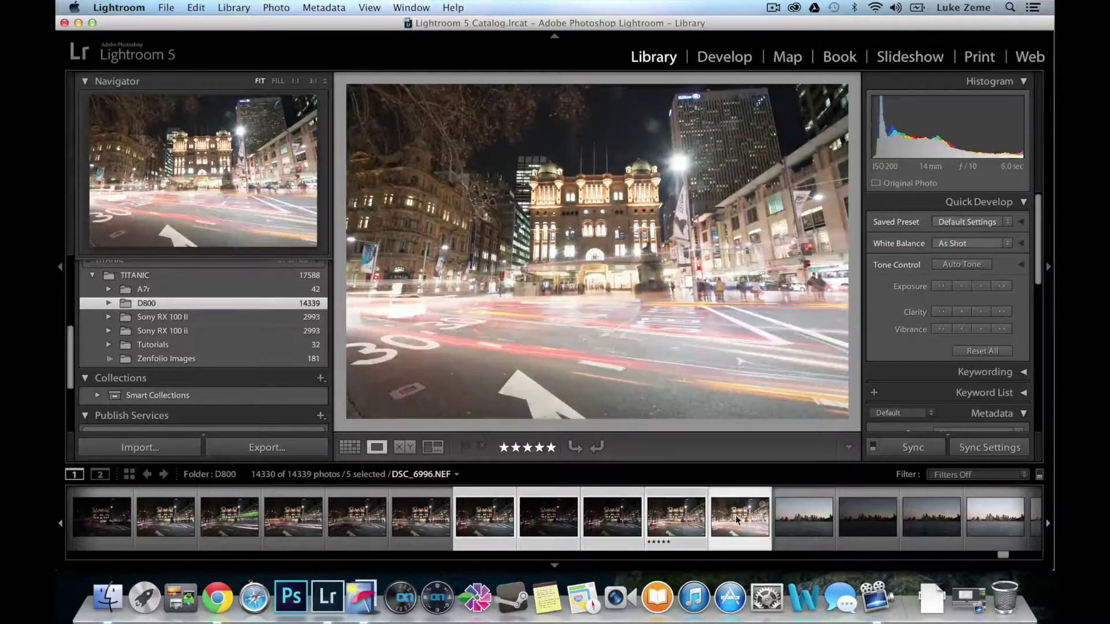
click(479, 527)
click(542, 529)
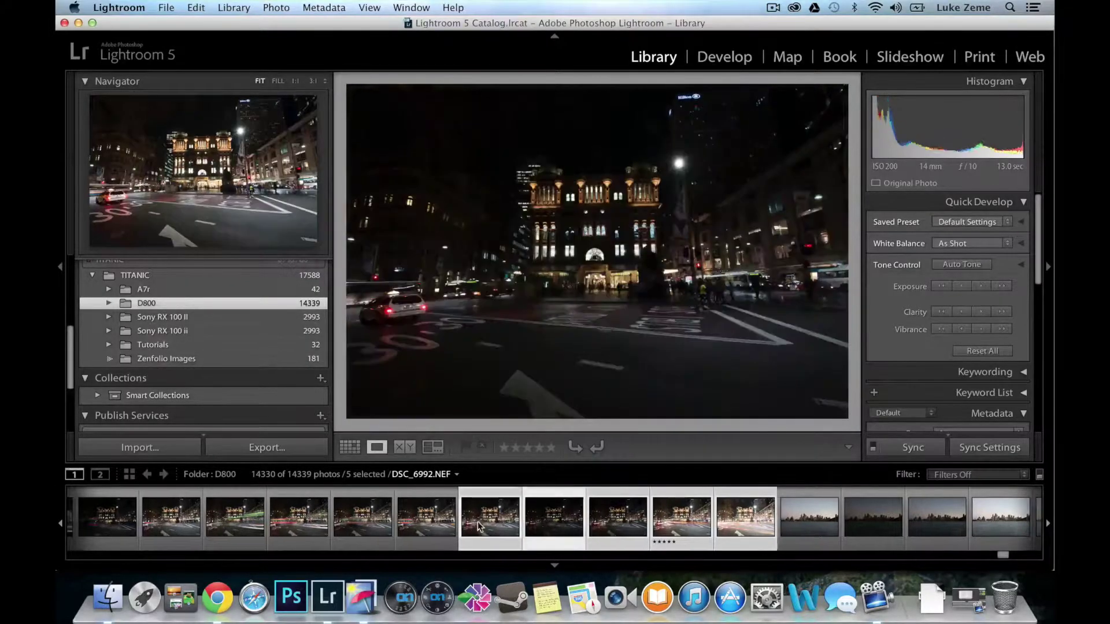
click(552, 531)
click(685, 523)
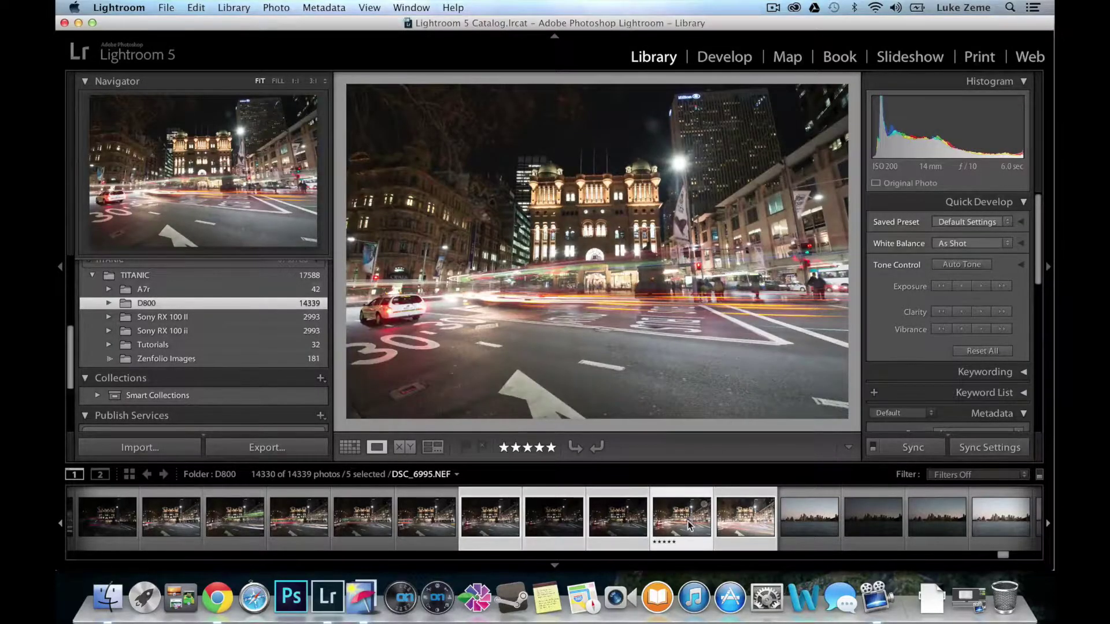
click(745, 528)
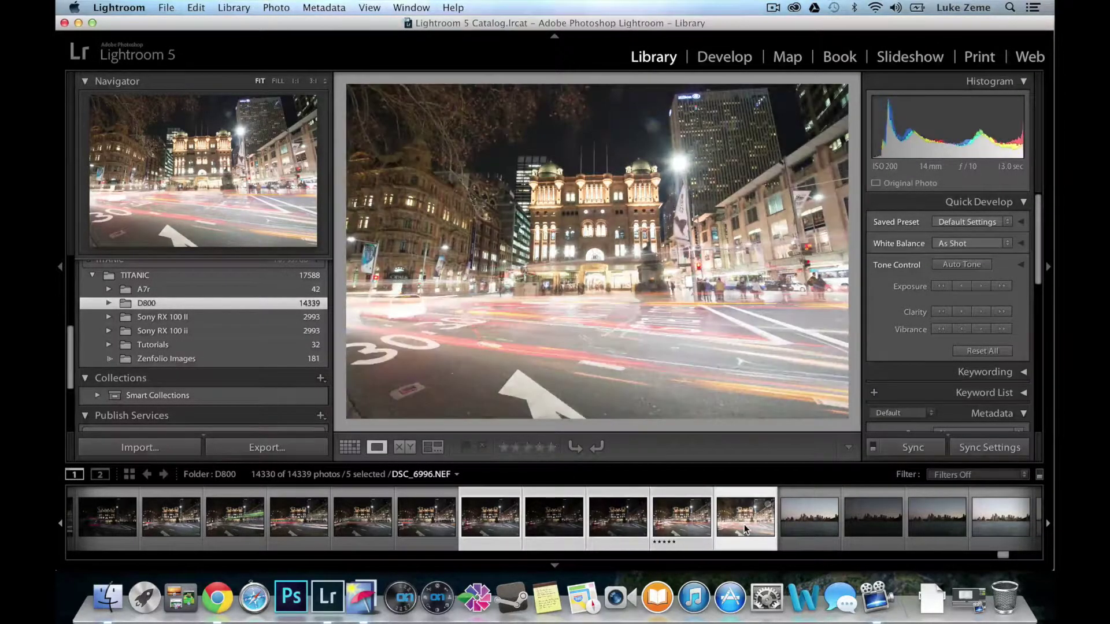
click(497, 523)
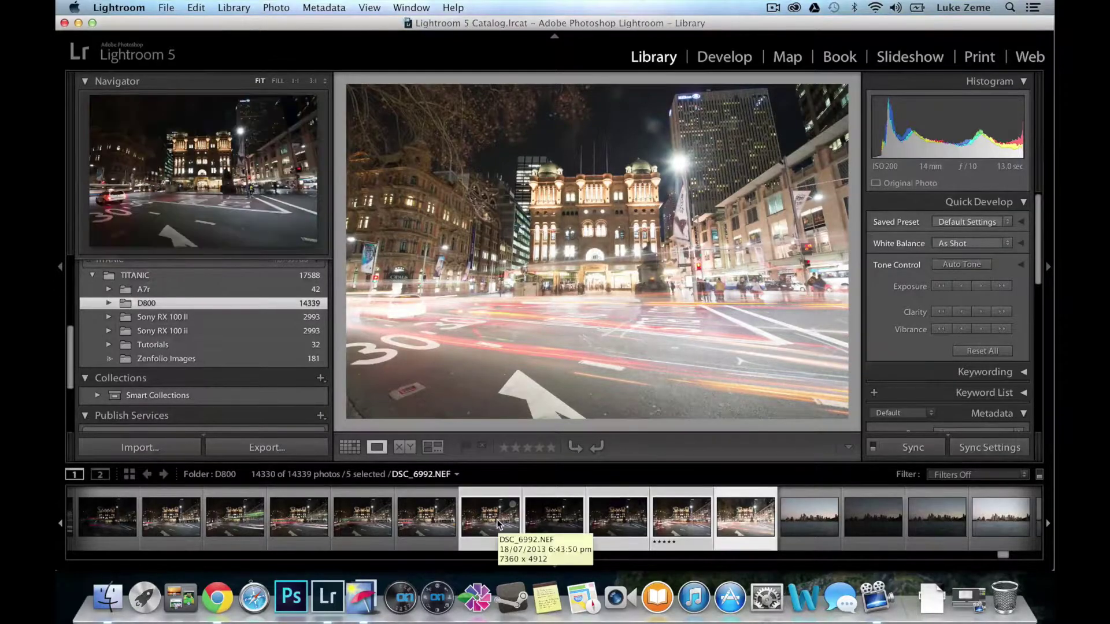
- Export the five bracketed photos to Photomatix Pro with Align images and TIFF 16-bit re-import
right_click(490, 522)
mouse_move(630, 497)
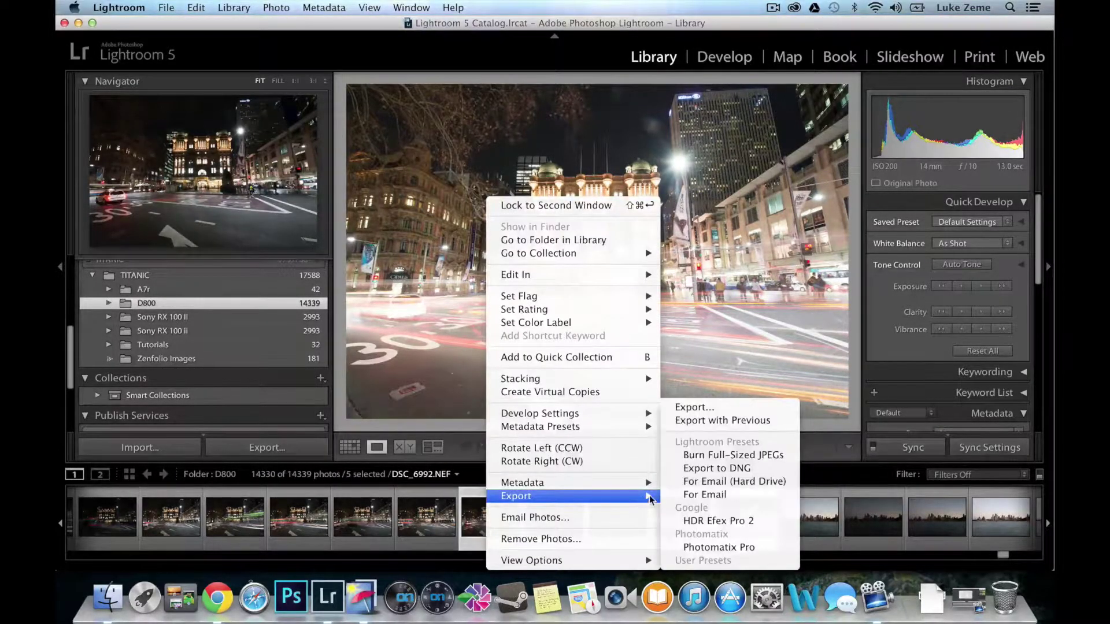
click(744, 552)
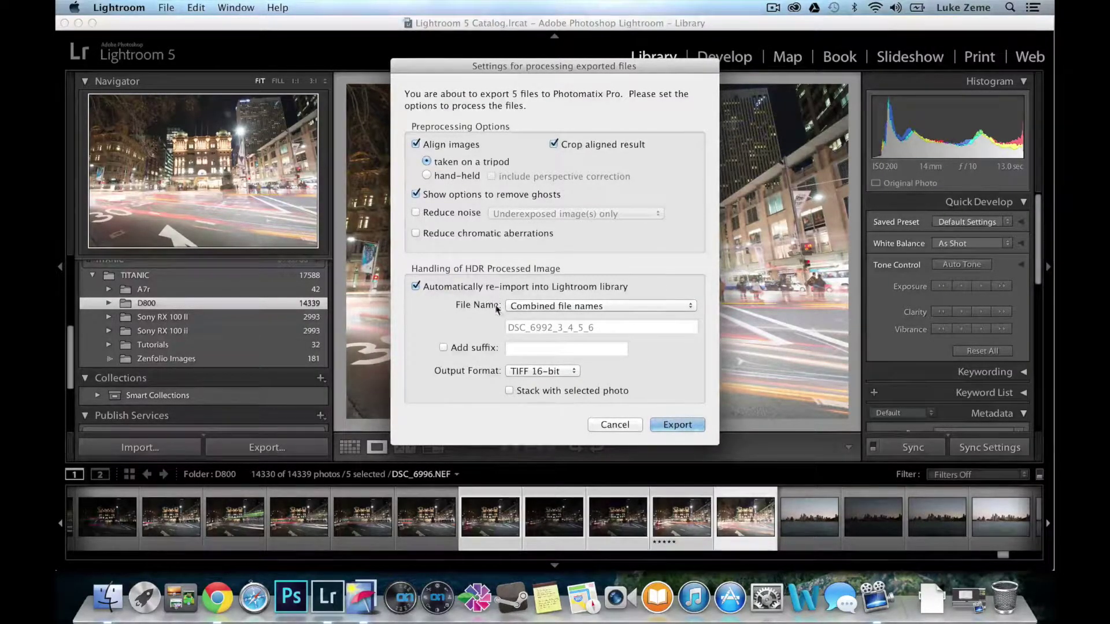
click(693, 425)
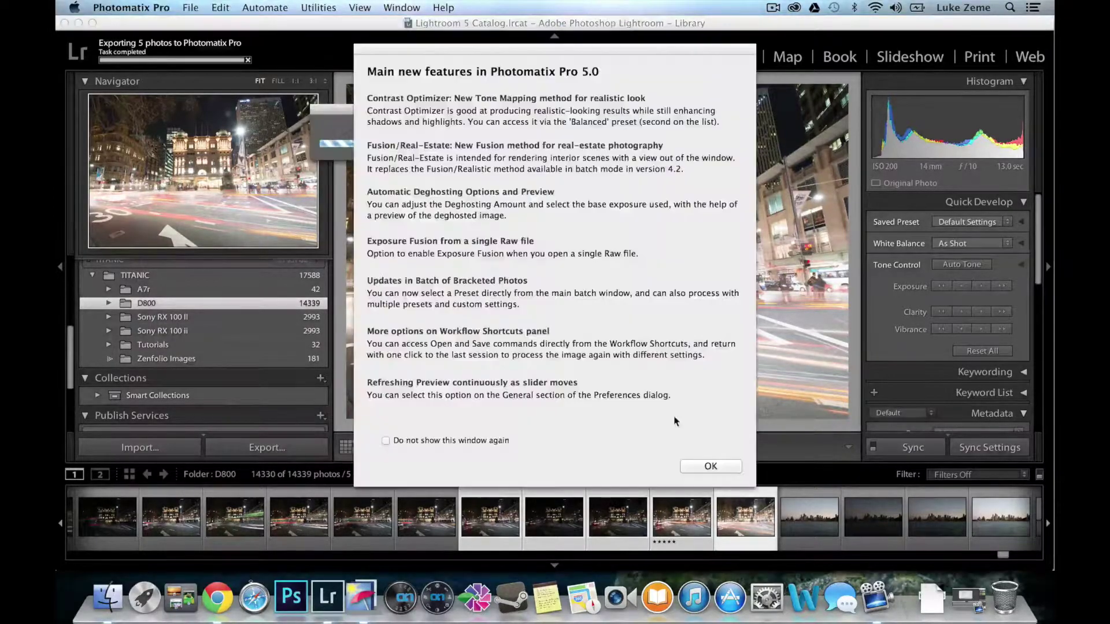
- Dismiss the new features overview and maximize the Deghosting Options window
key(Return)
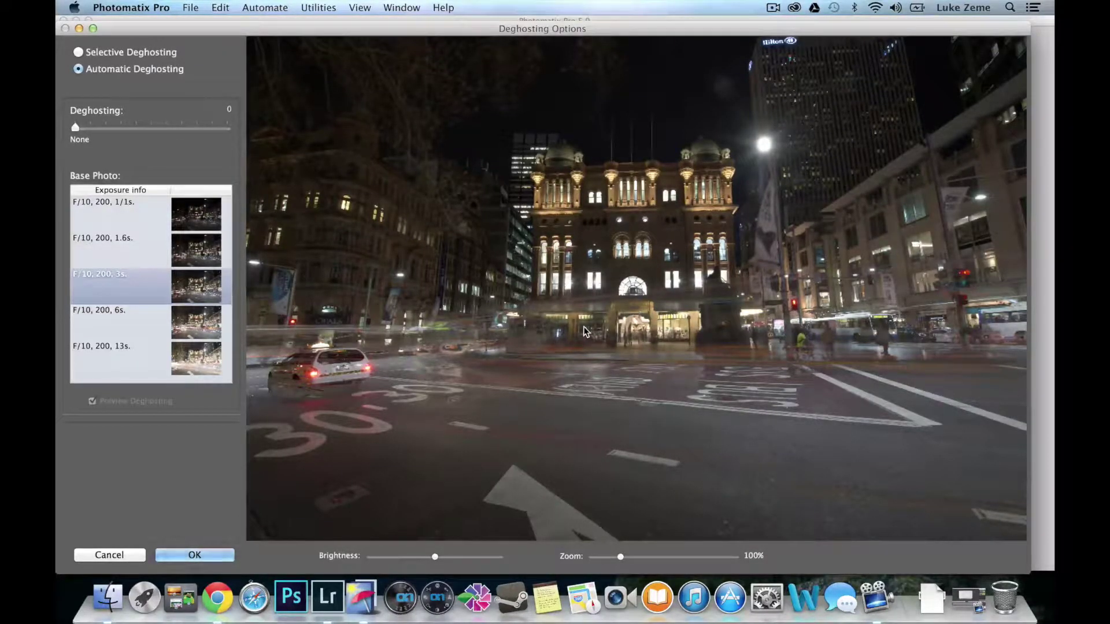
click(94, 28)
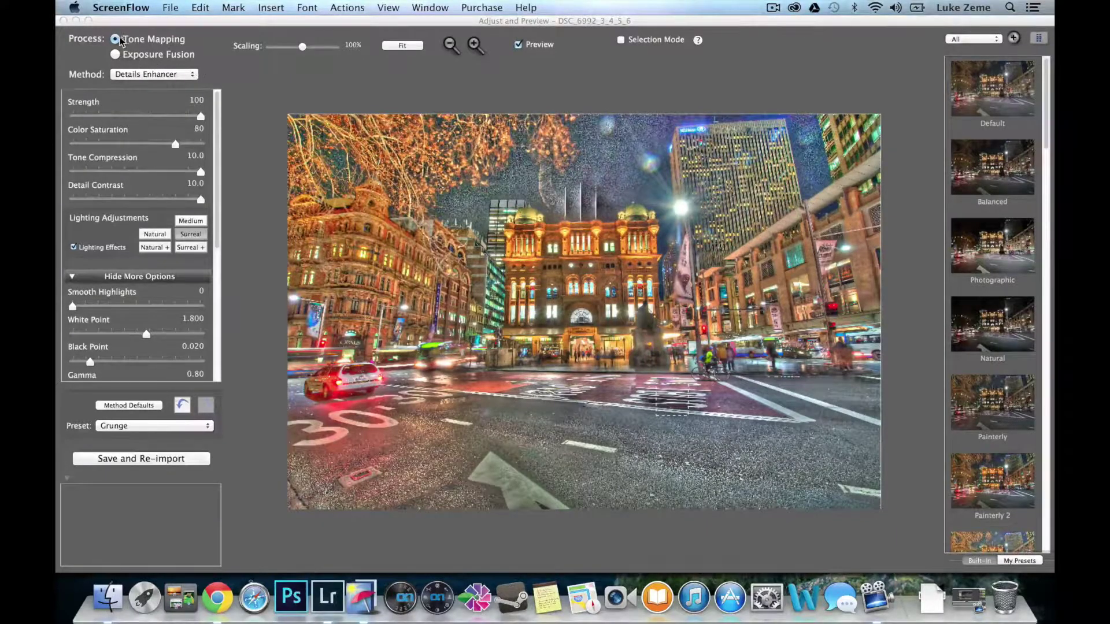
- Switch tone mapping to Contrast Optimizer and reset to the Balanced method defaults
click(119, 74)
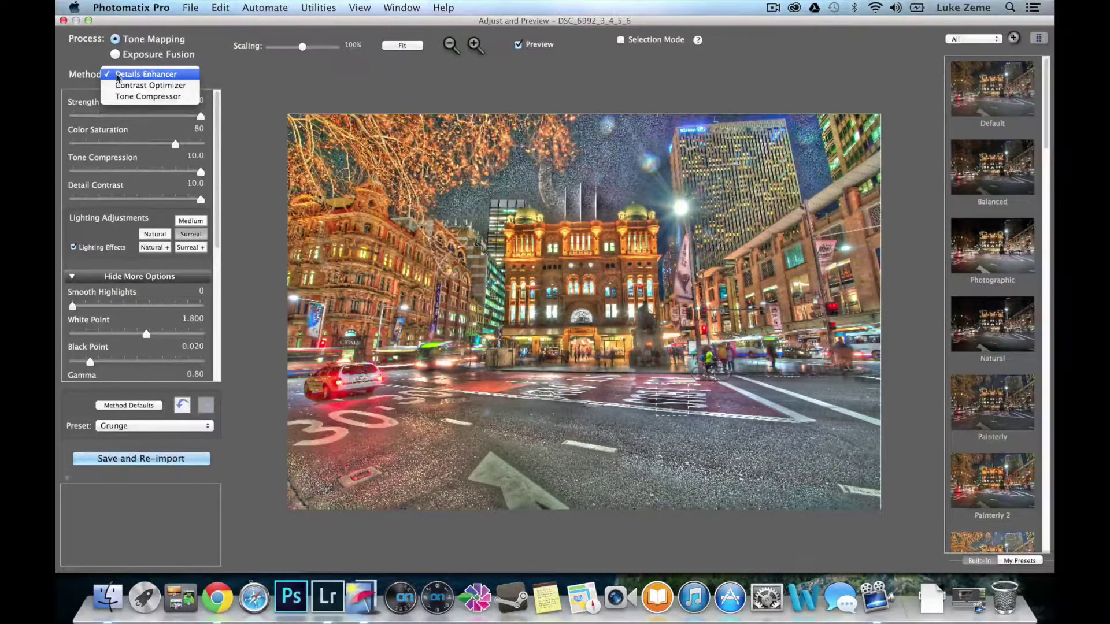
click(158, 86)
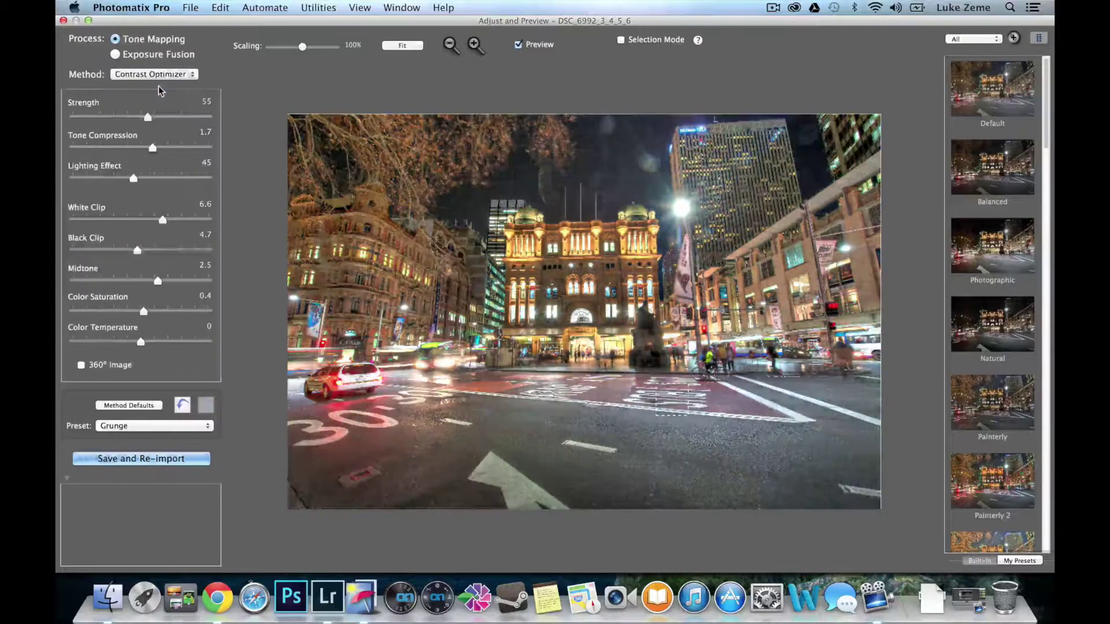
click(147, 406)
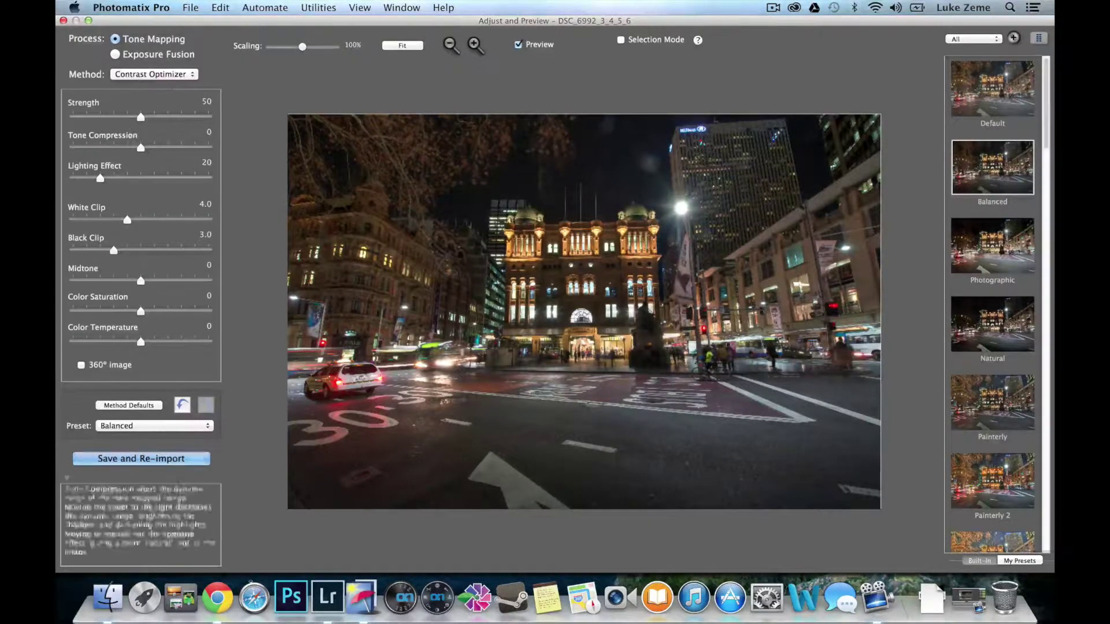
scroll(992, 289, down, 15)
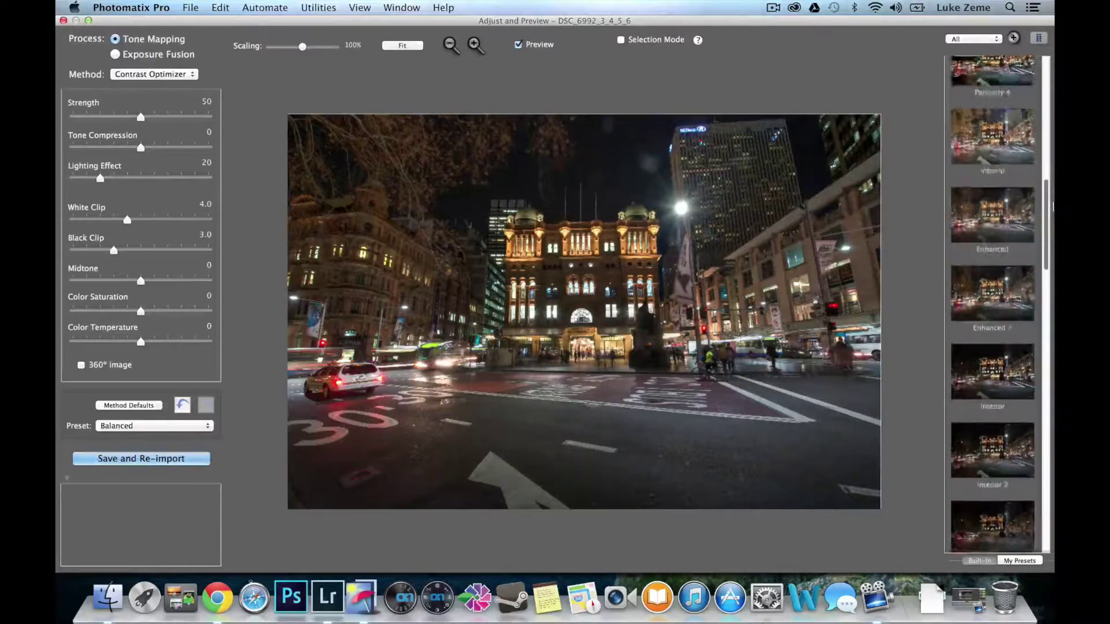
drag(1053, 206, 1046, 56)
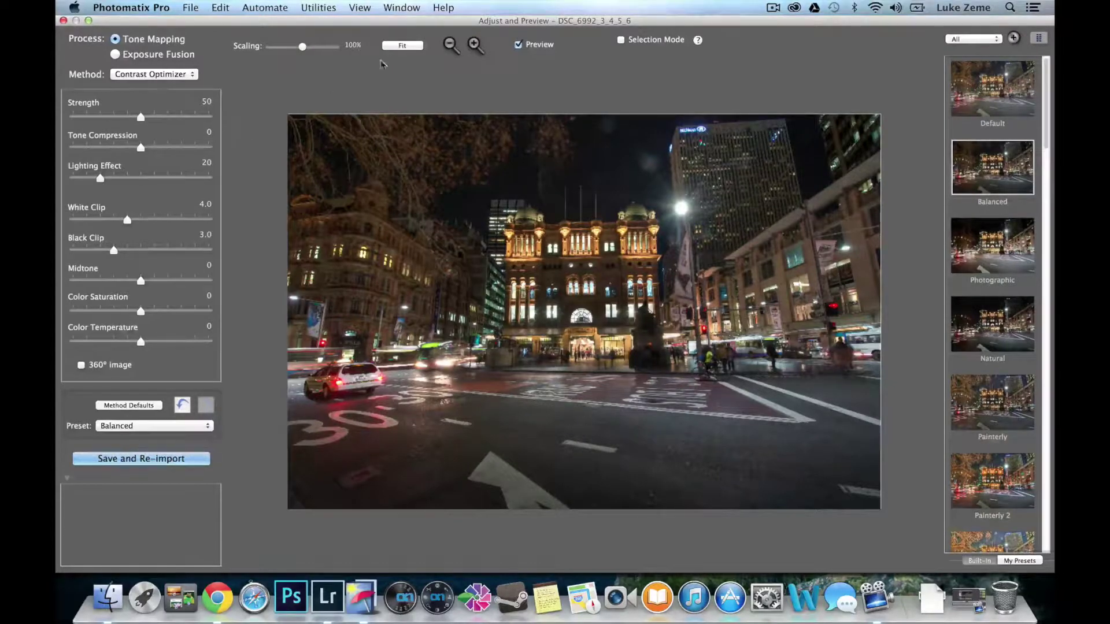
- Fit the image in the preview, then set Strength to 83 and Tone Compression to 2.4
click(404, 45)
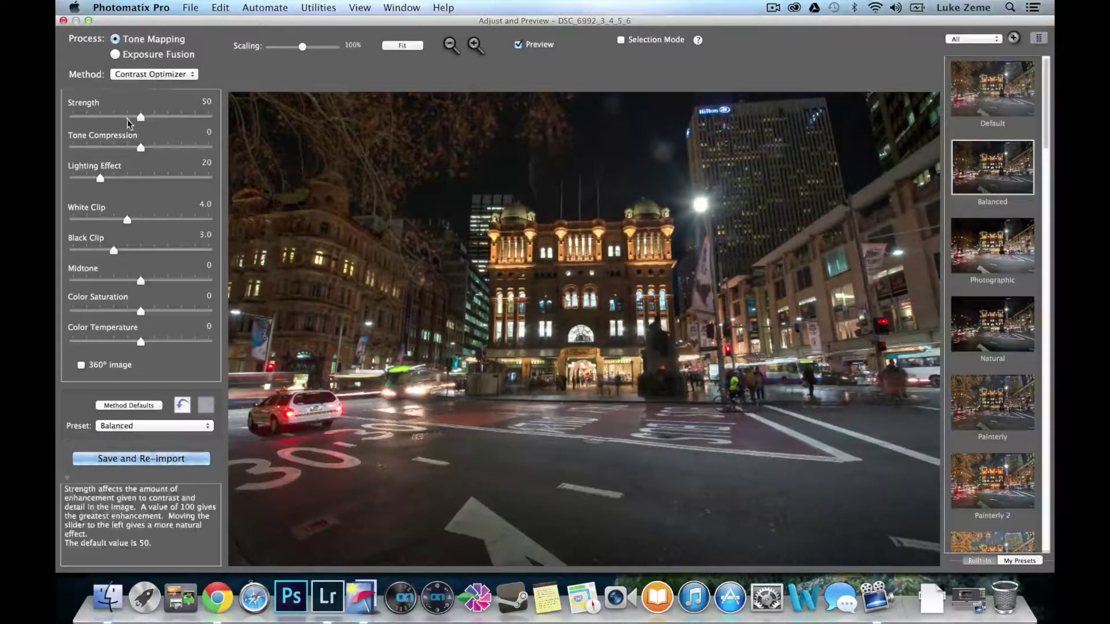
mouse_move(140, 119)
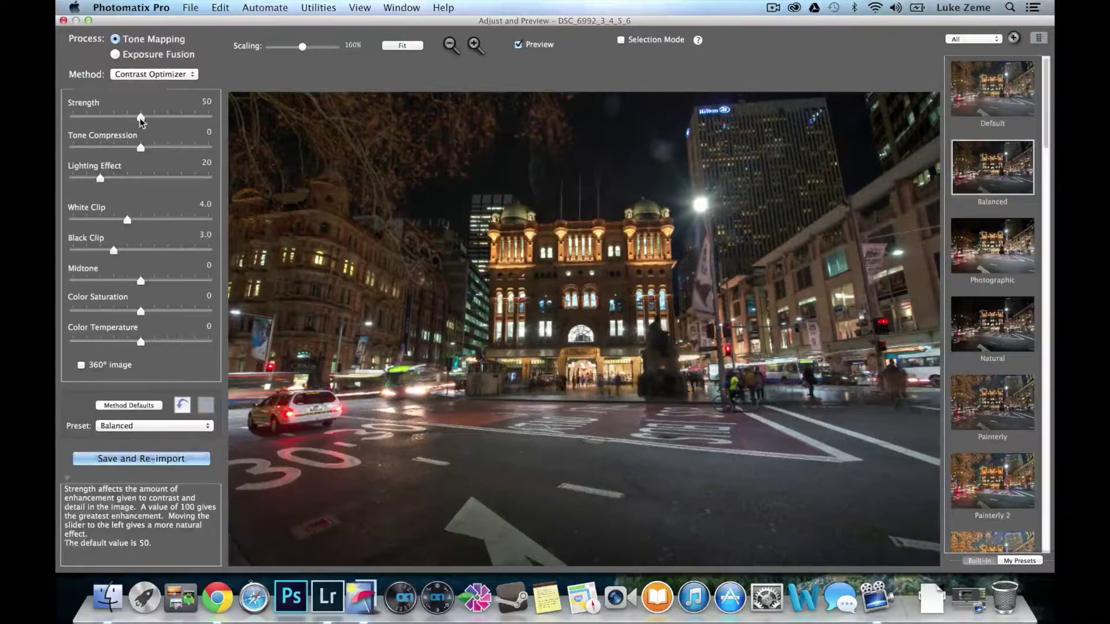
drag(140, 120, 199, 118)
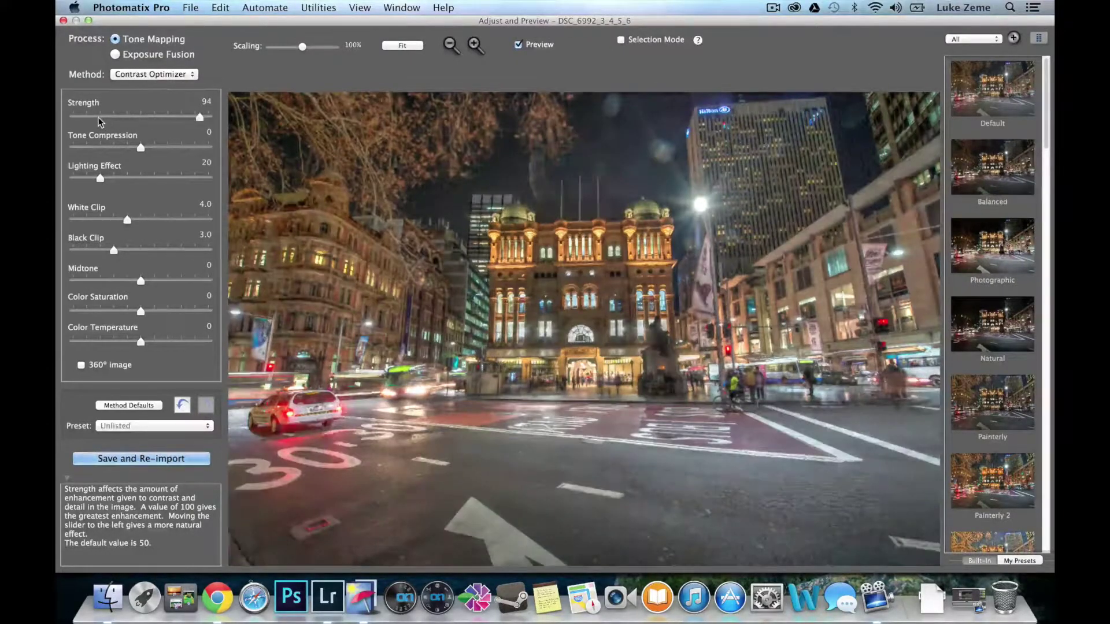
drag(80, 119, 185, 117)
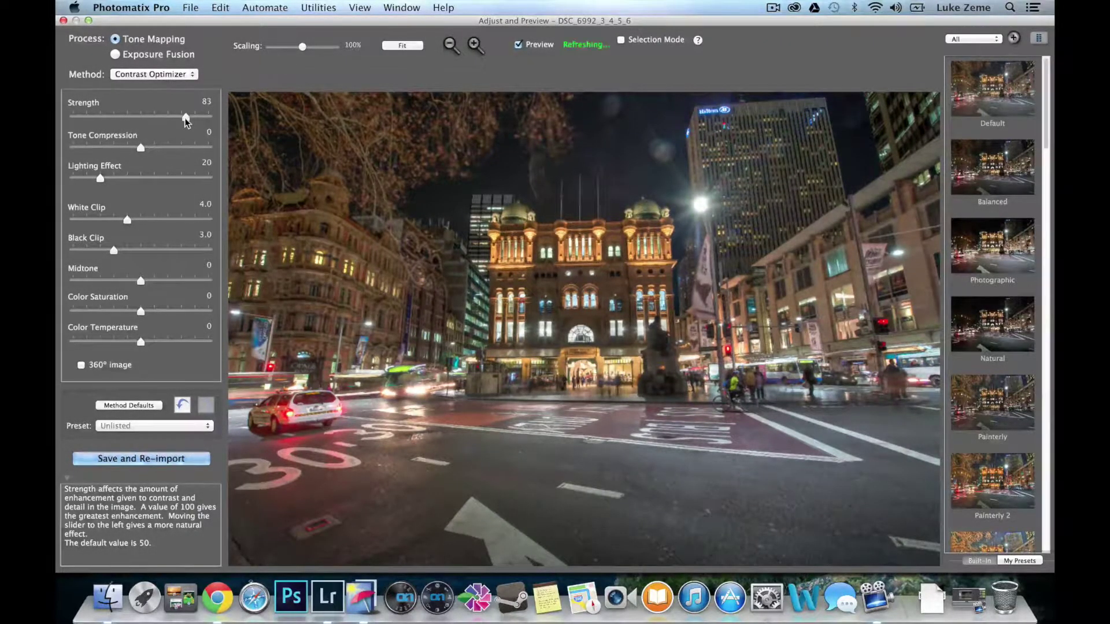
drag(141, 148, 156, 148)
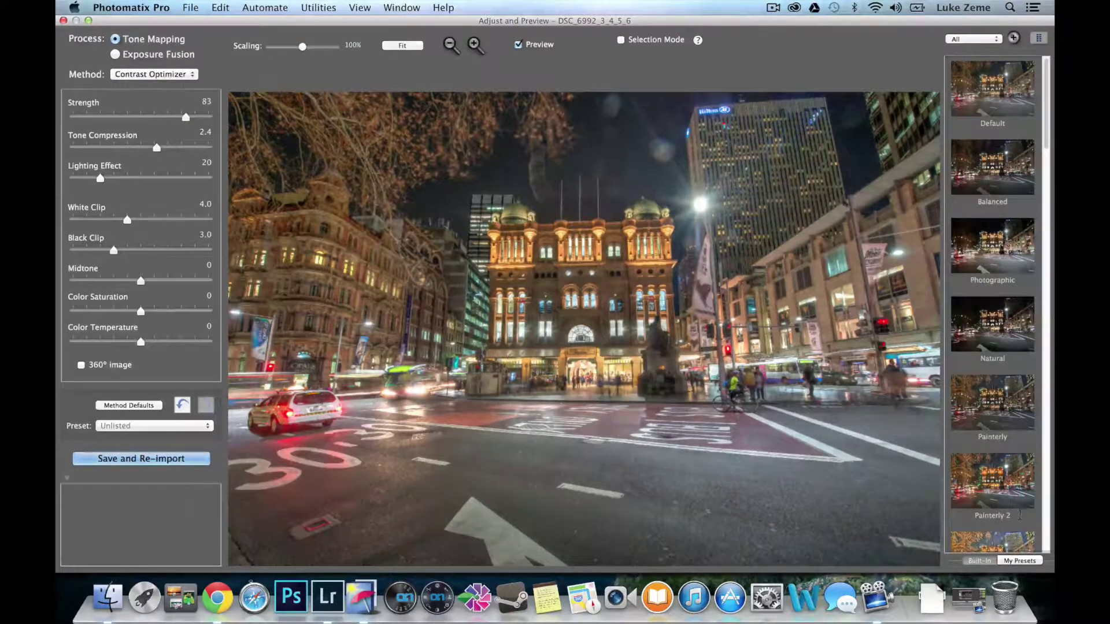
- Drop Tone Compression to -1.0 and rebalance Strength, White Clip and midtones
drag(156, 148, 110, 180)
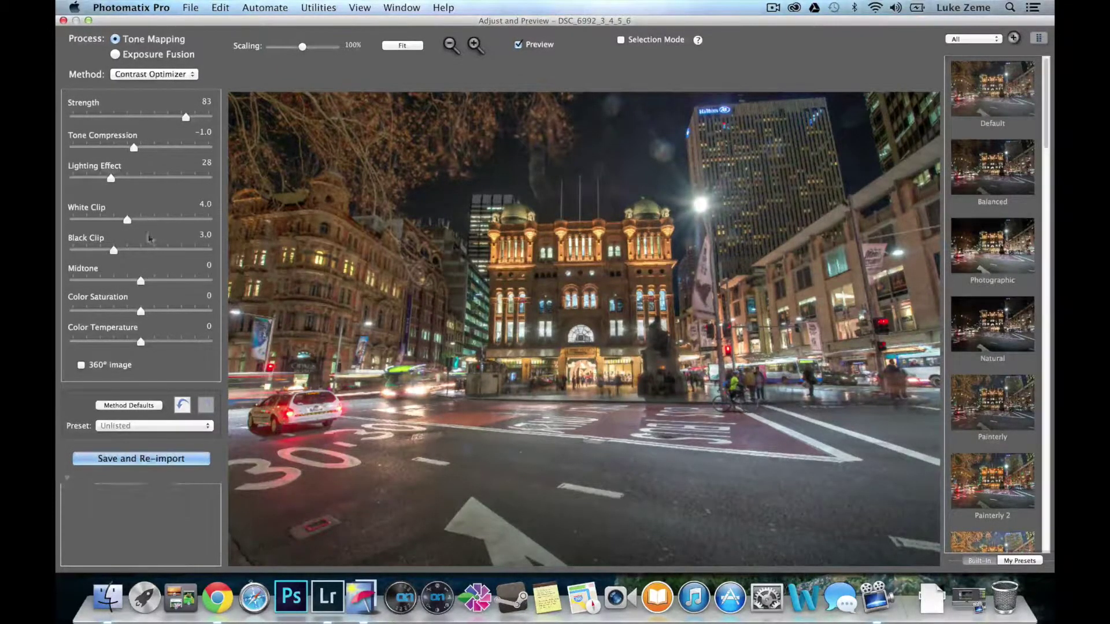
drag(168, 116, 133, 117)
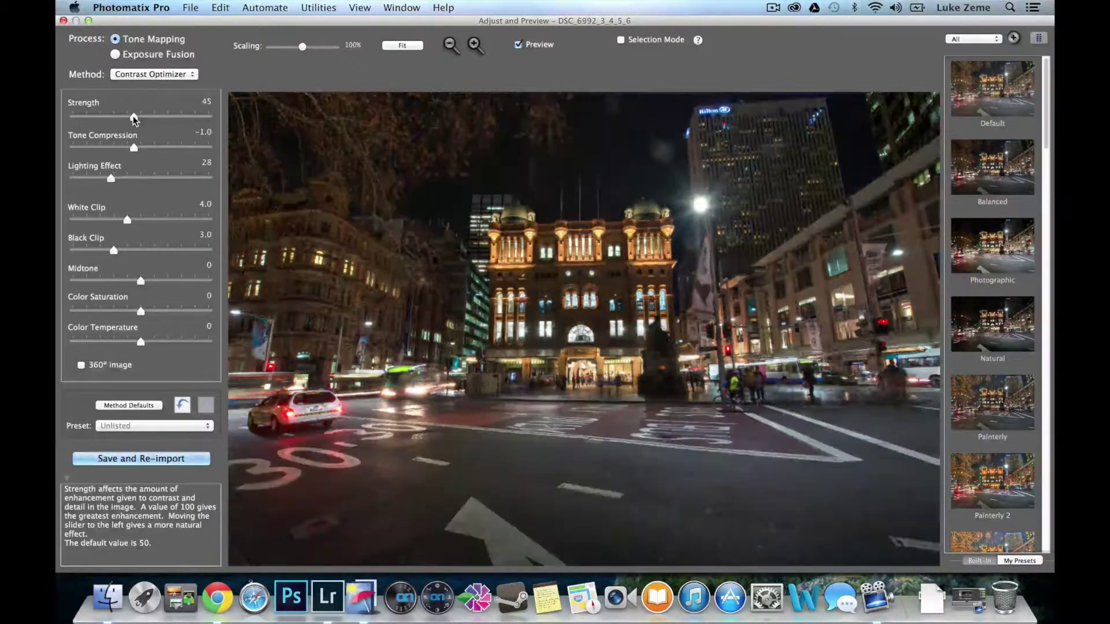
click(165, 281)
click(154, 219)
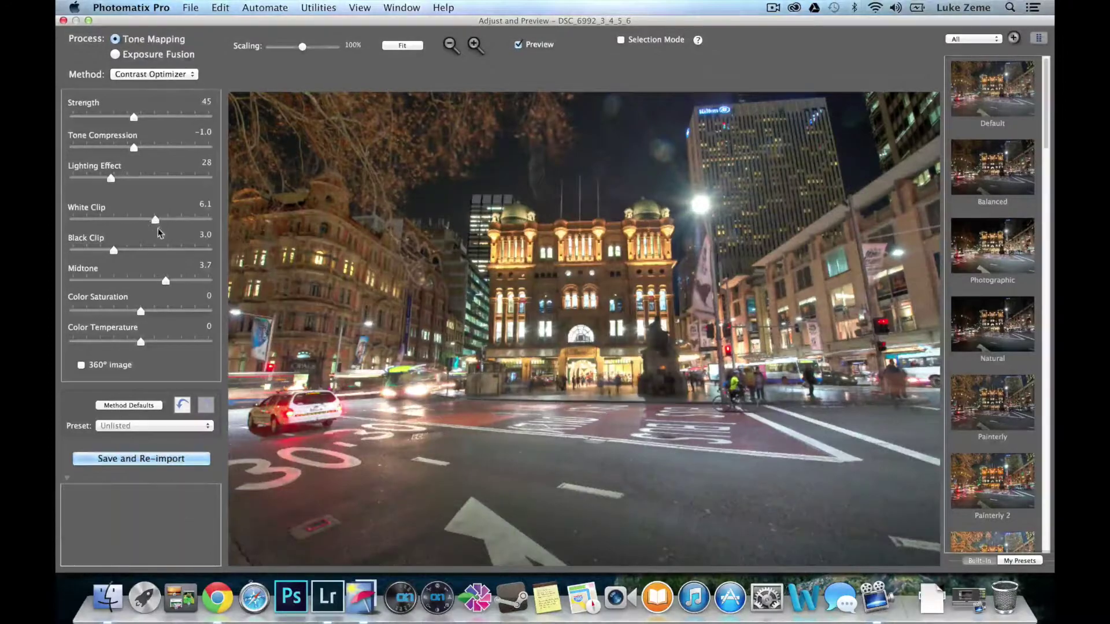
click(152, 117)
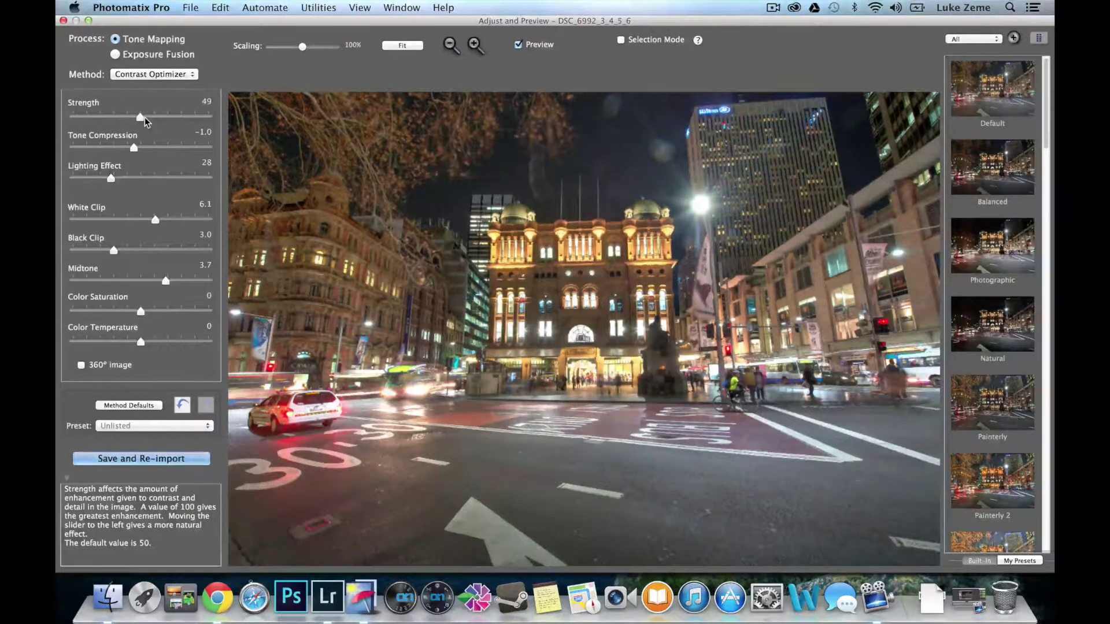
click(145, 117)
- Set Midtone 3.9, Saturation 1.0, White Clip 5.8, Black Clip 4.9, cooler temperature, Strength 62
click(166, 279)
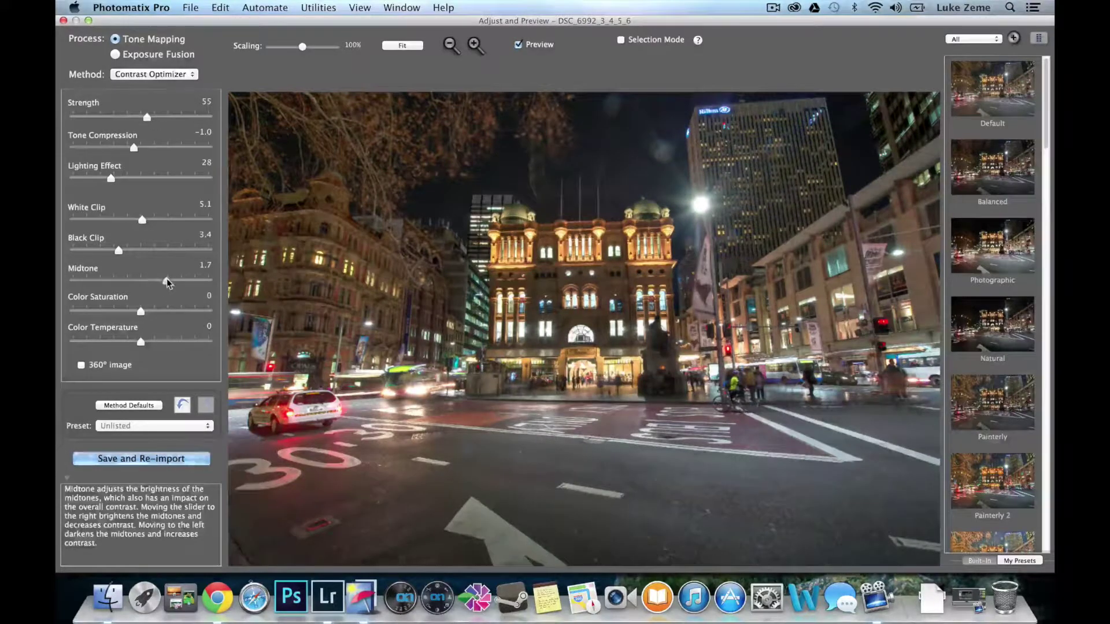
drag(167, 280, 180, 314)
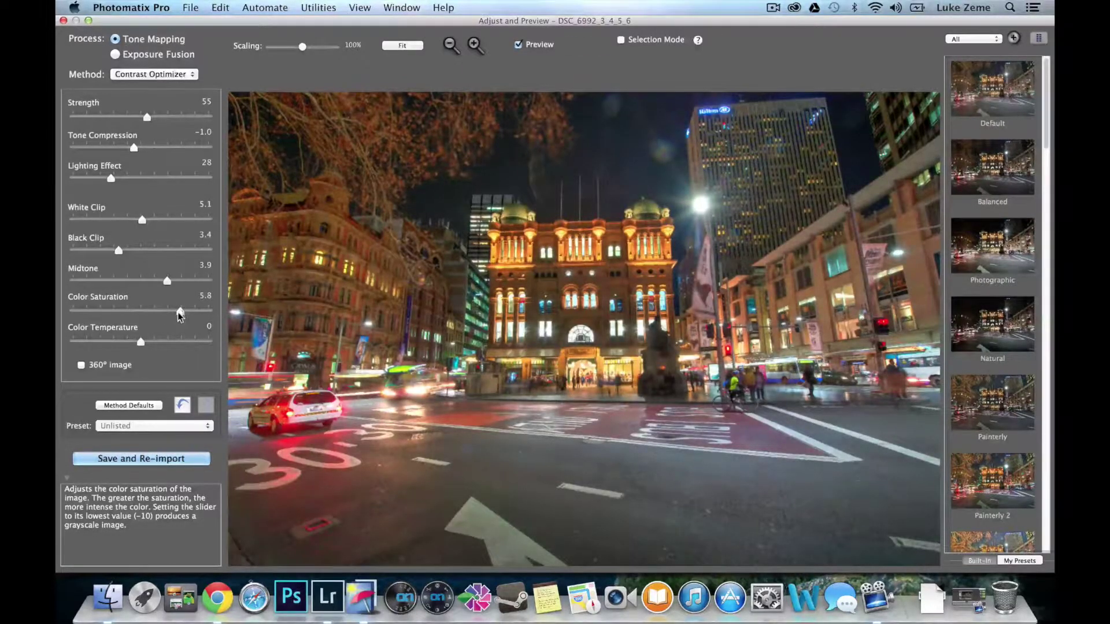
click(150, 311)
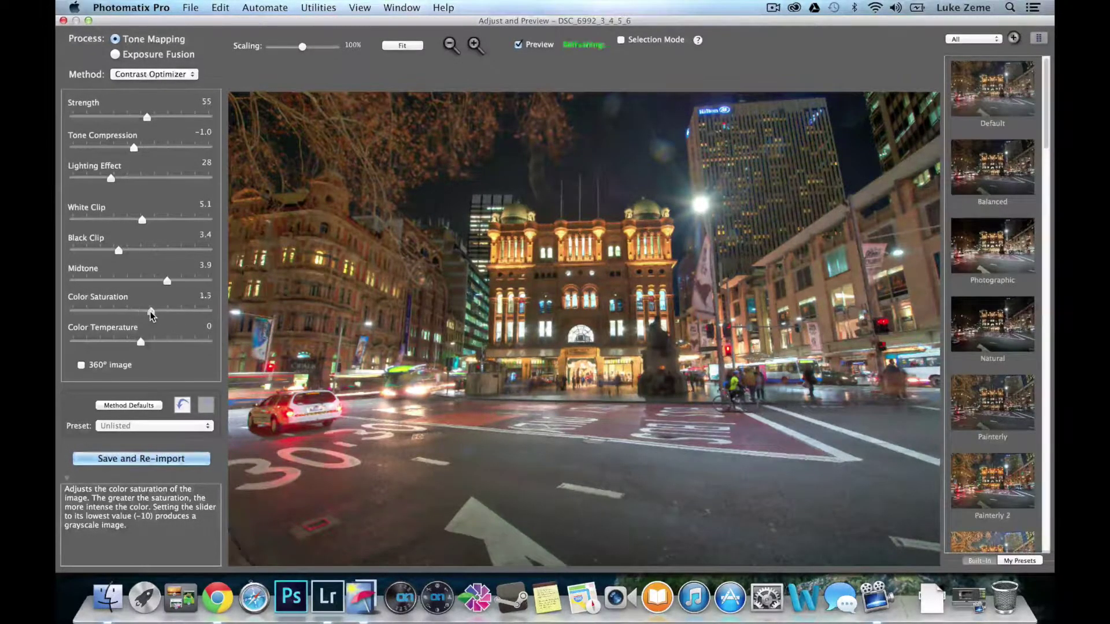
drag(150, 311, 147, 311)
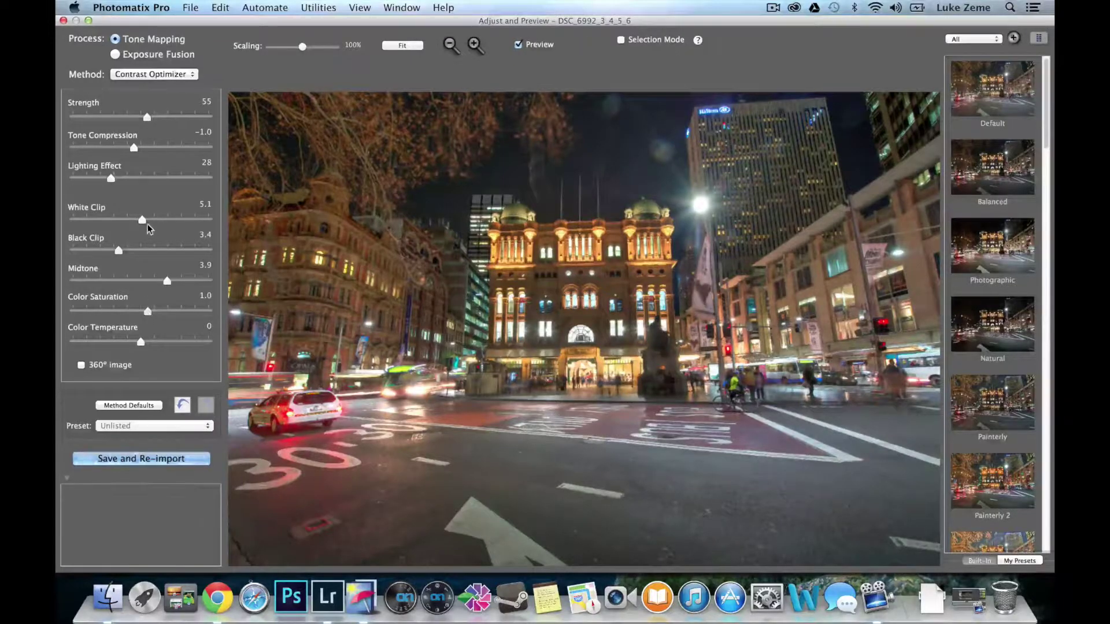
drag(147, 222, 153, 222)
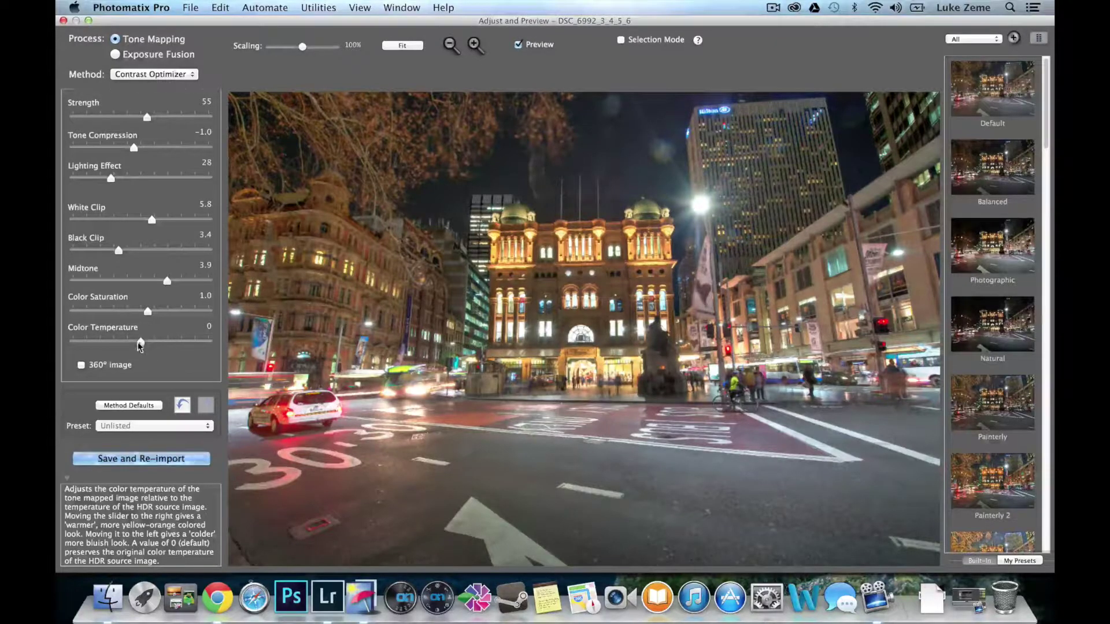
drag(140, 342, 130, 345)
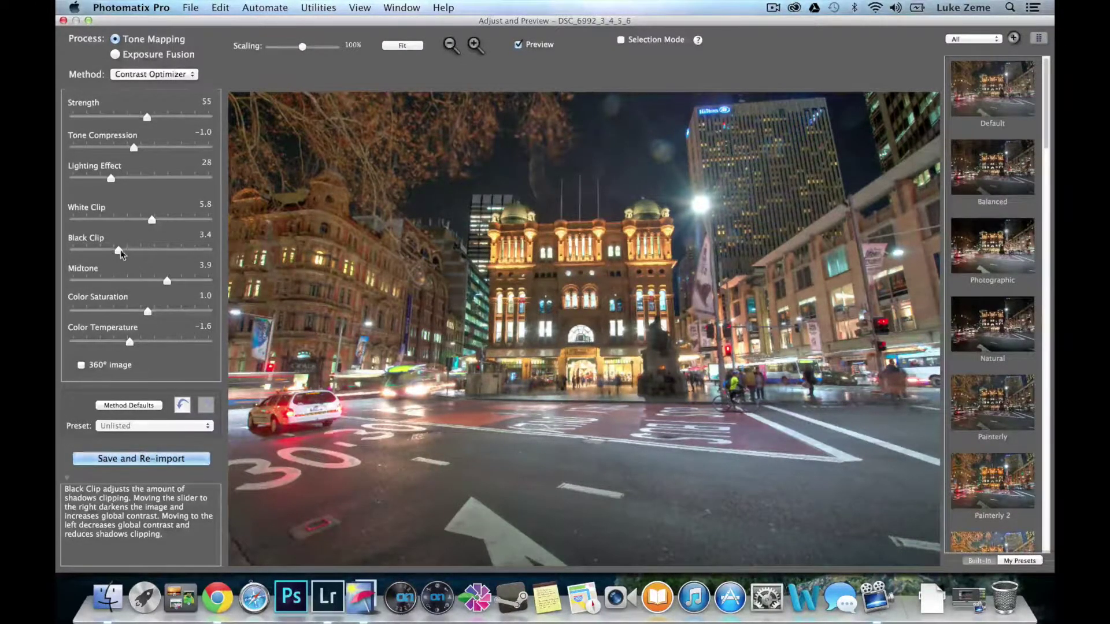
drag(120, 250, 139, 251)
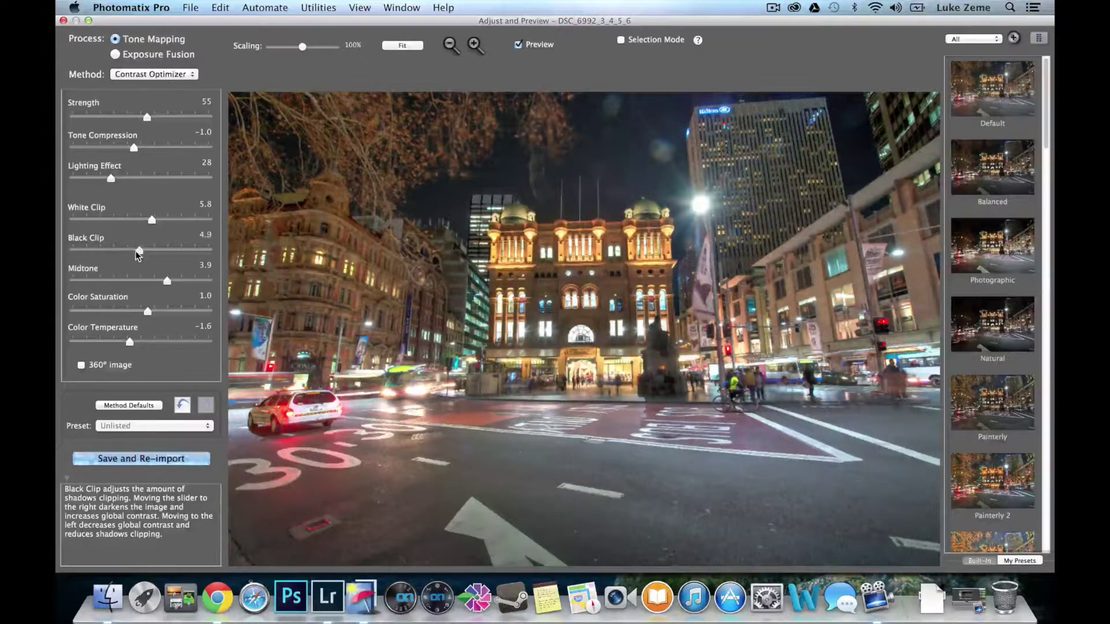
drag(147, 117, 156, 117)
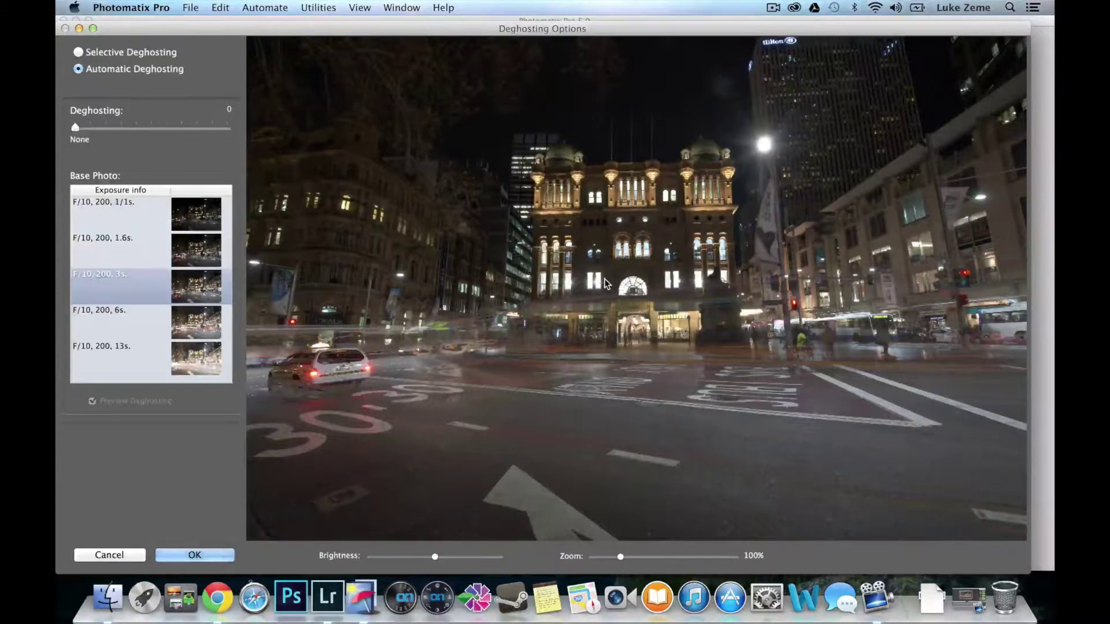
- Maximize Deghosting Options, choose Automatic Deghosting and set strength to 100 (Very Strong)
click(93, 28)
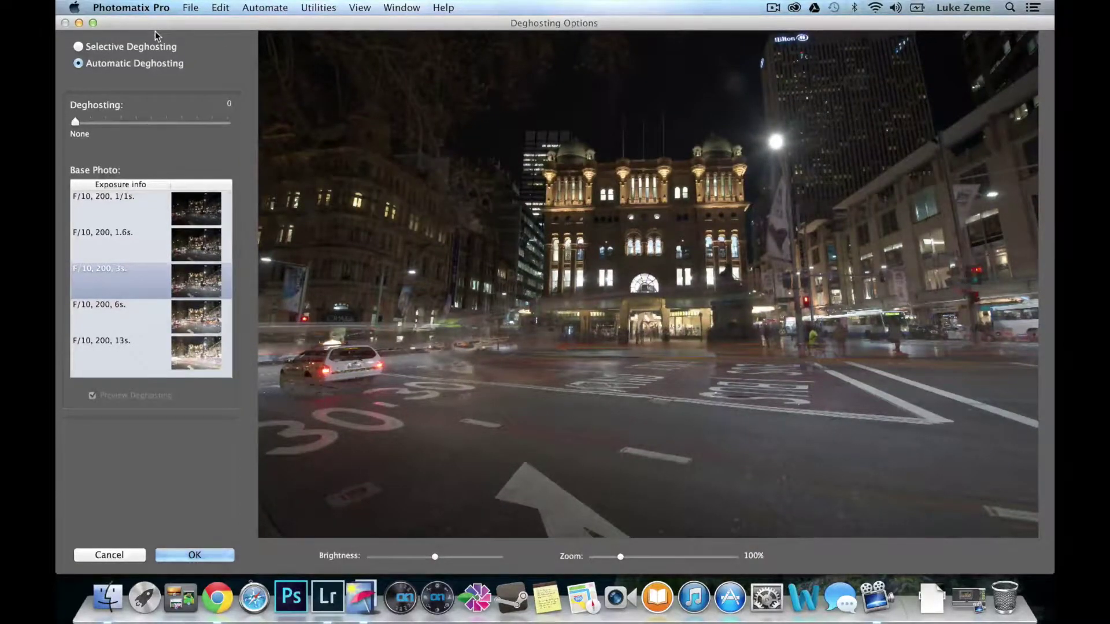
mouse_move(94, 66)
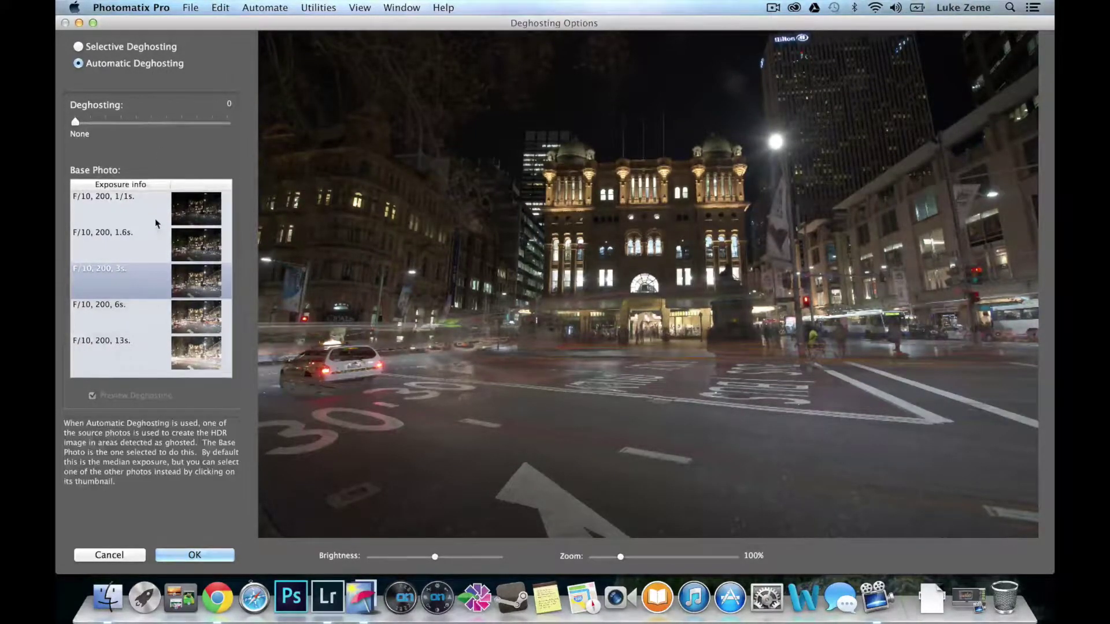
click(116, 64)
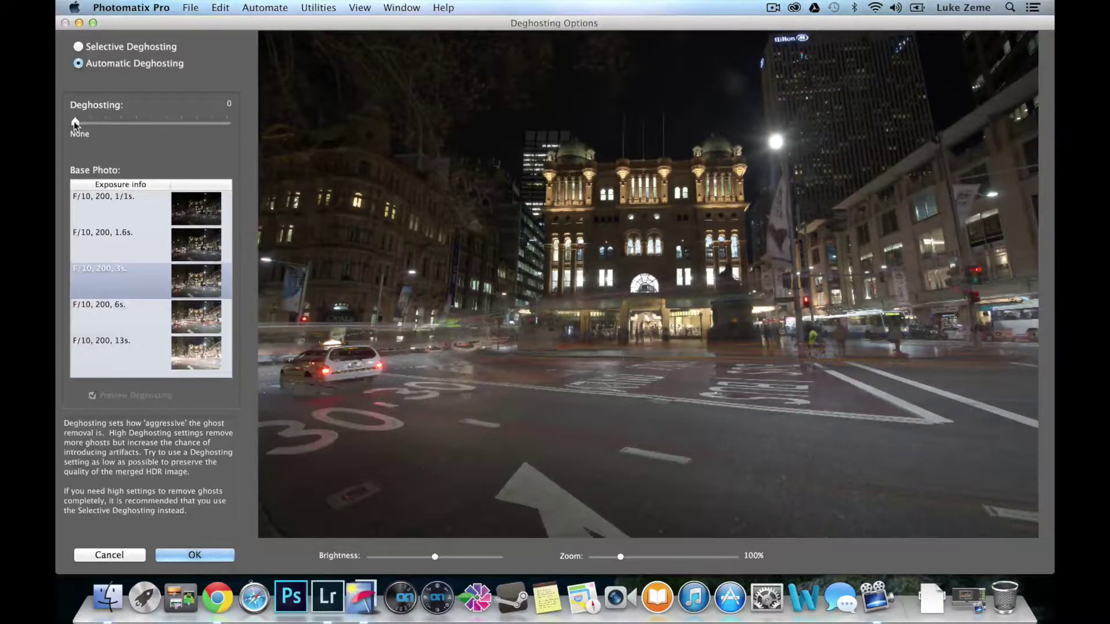
drag(75, 123, 267, 139)
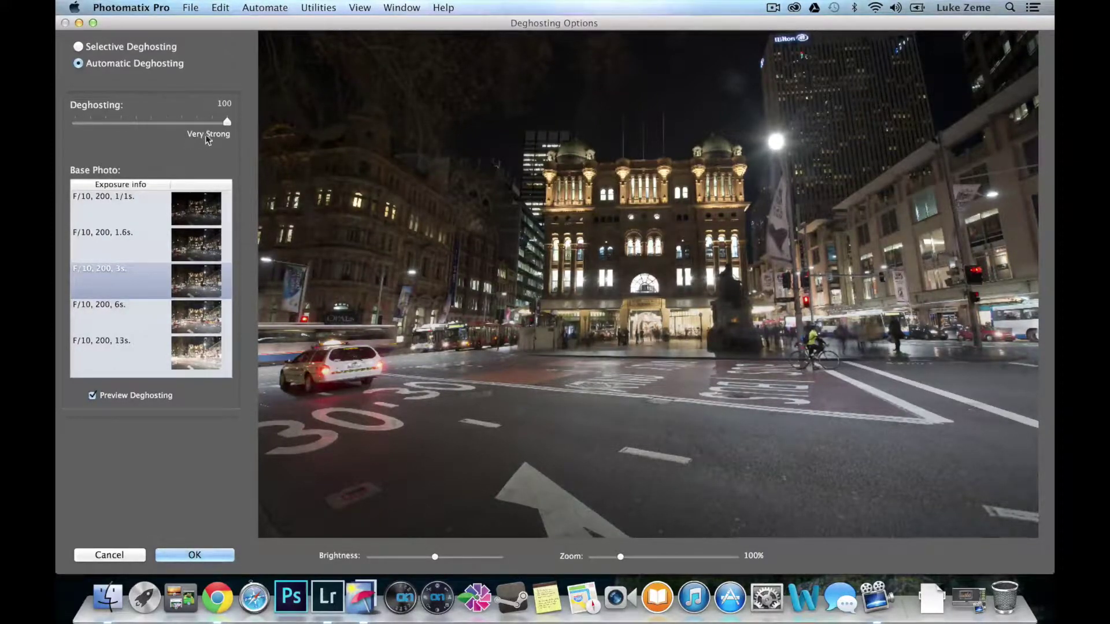
drag(225, 123, 249, 129)
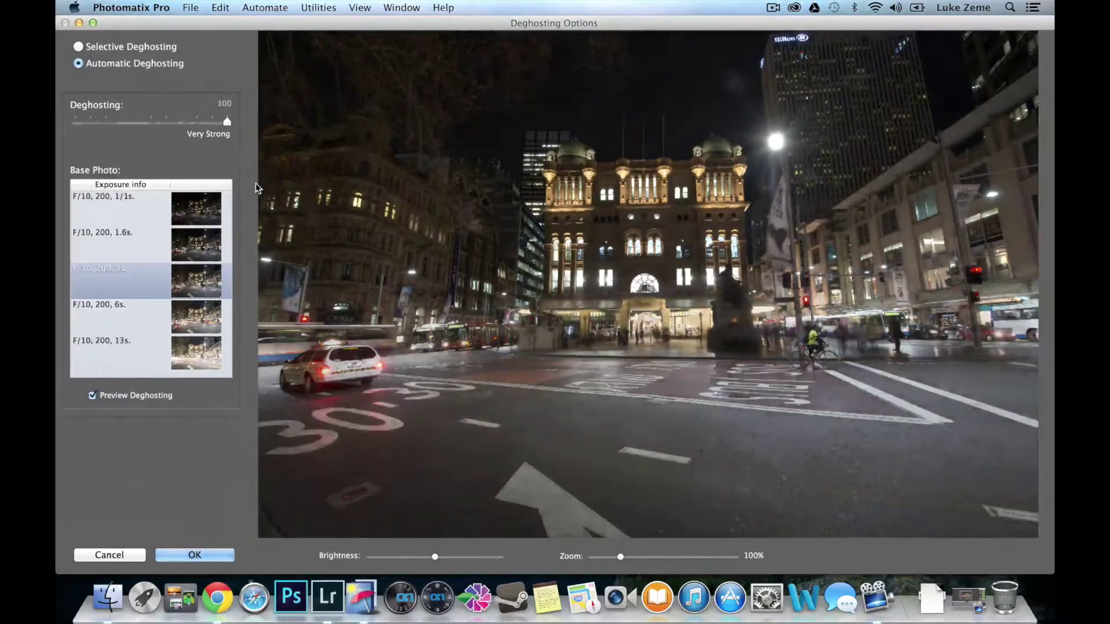
mouse_move(230, 260)
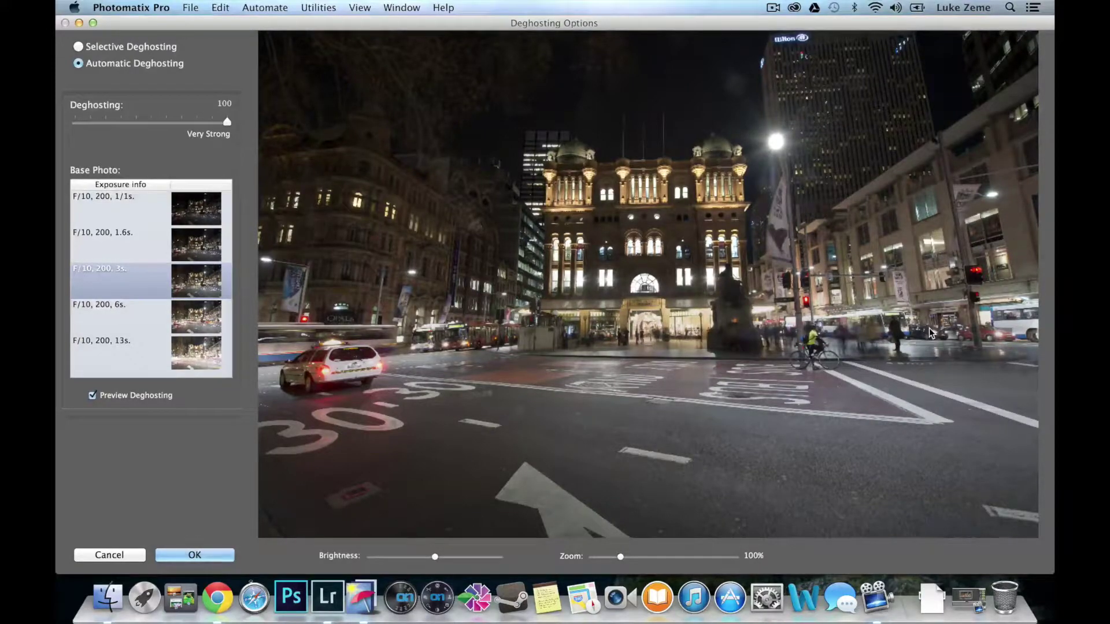
mouse_move(168, 249)
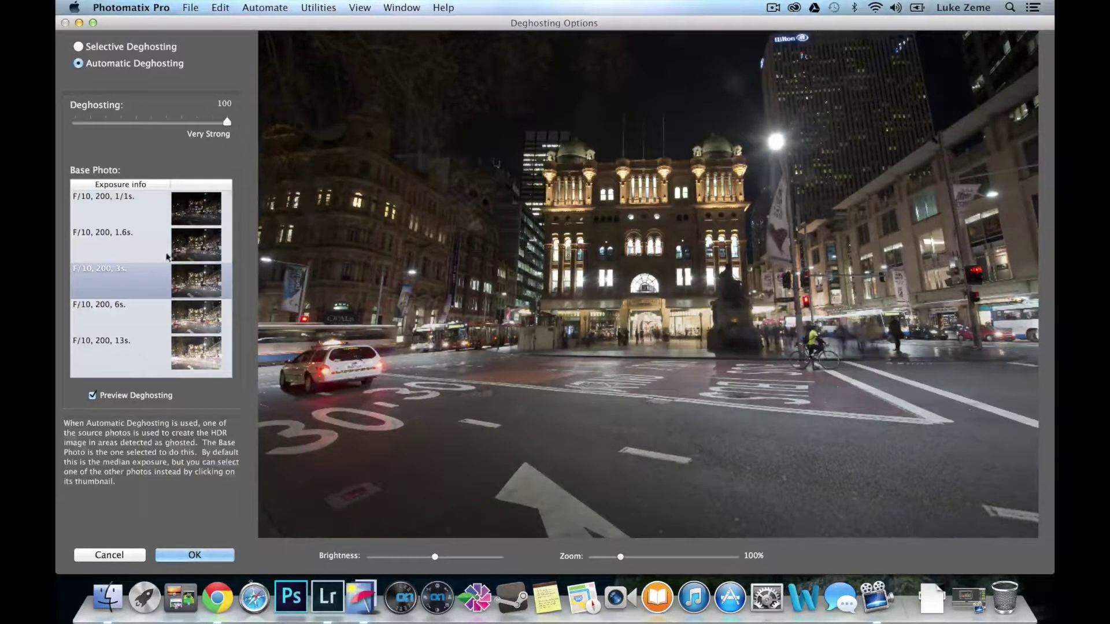
click(123, 248)
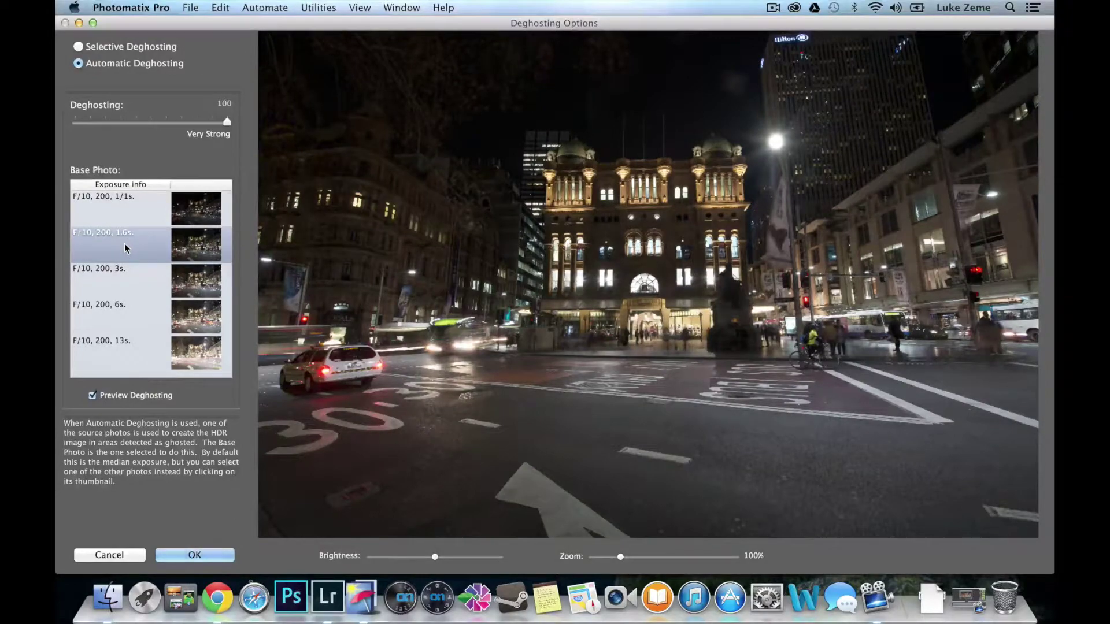
click(184, 213)
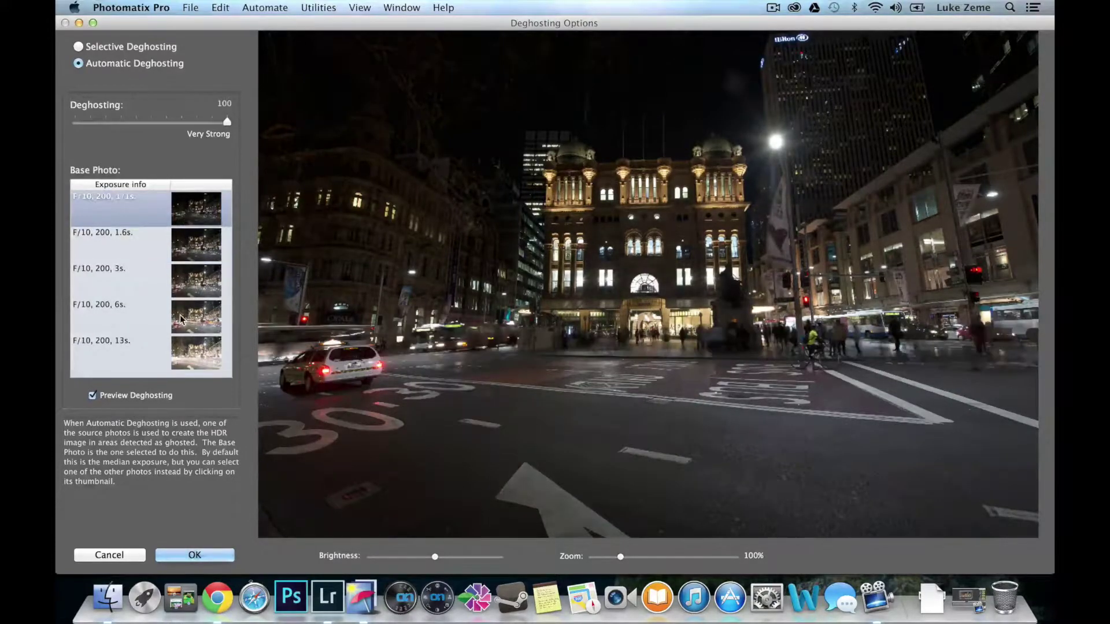
click(179, 314)
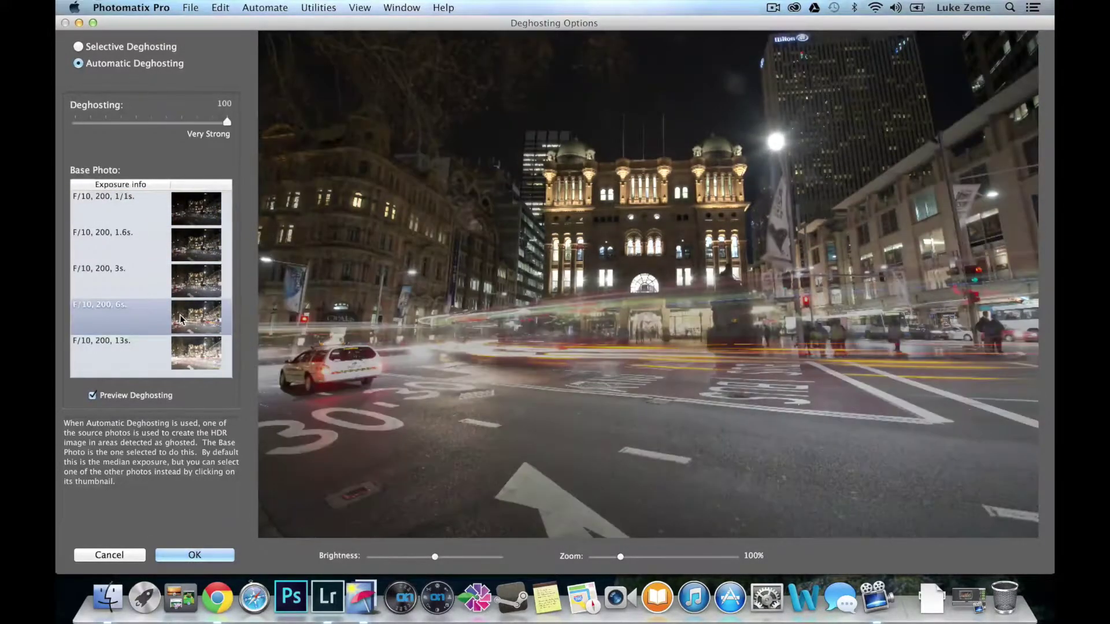
click(176, 360)
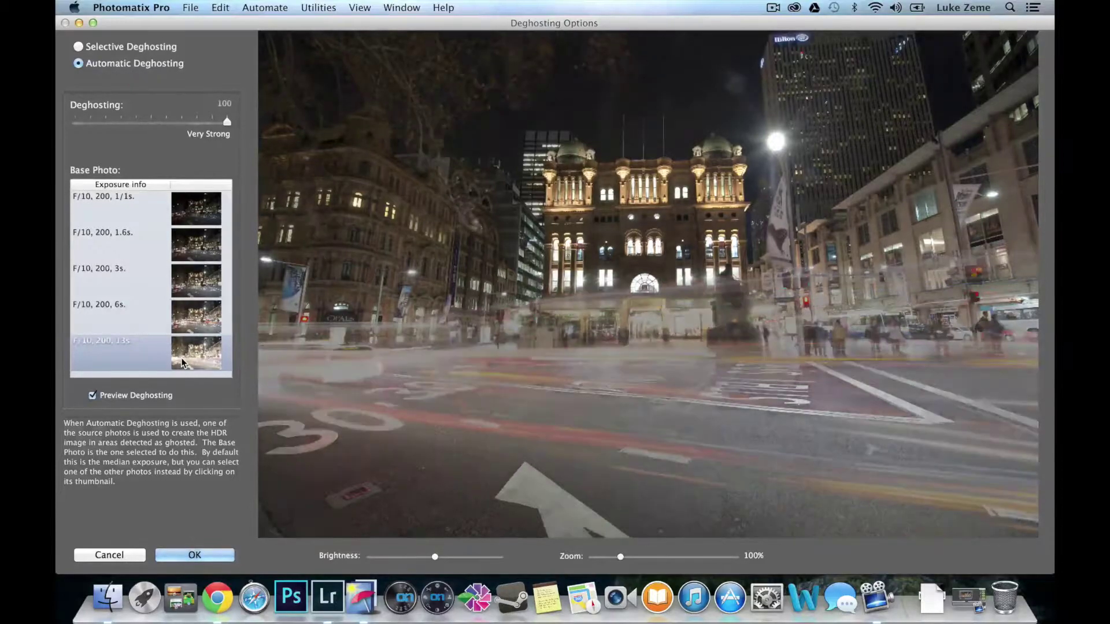
click(203, 275)
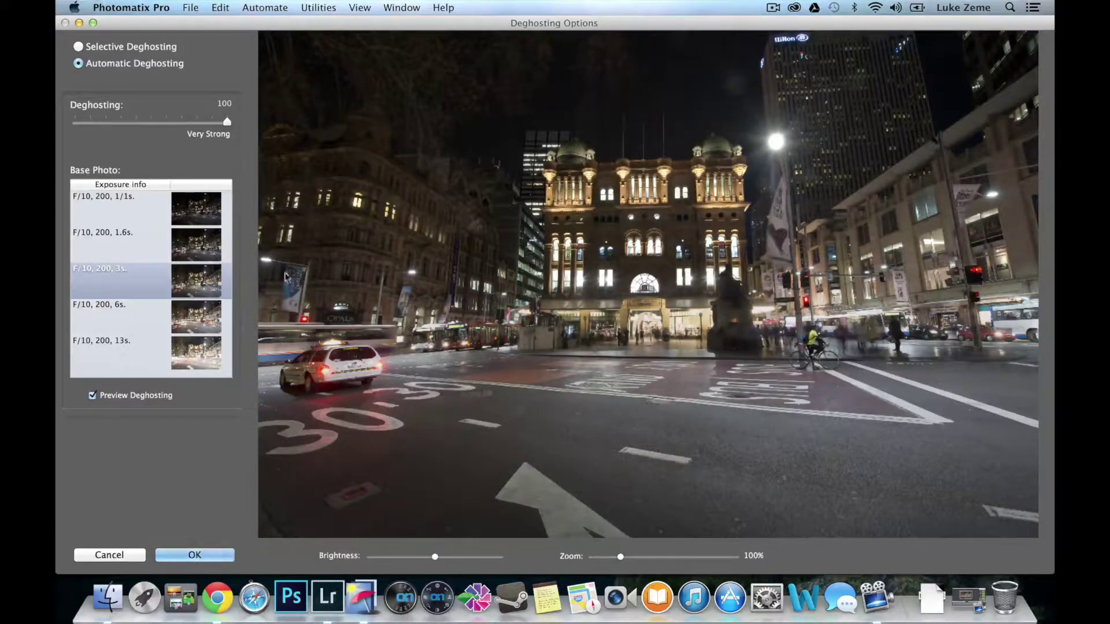
- Lasso the road as a selective ghosted area and take it from the -1 EV photo
click(96, 47)
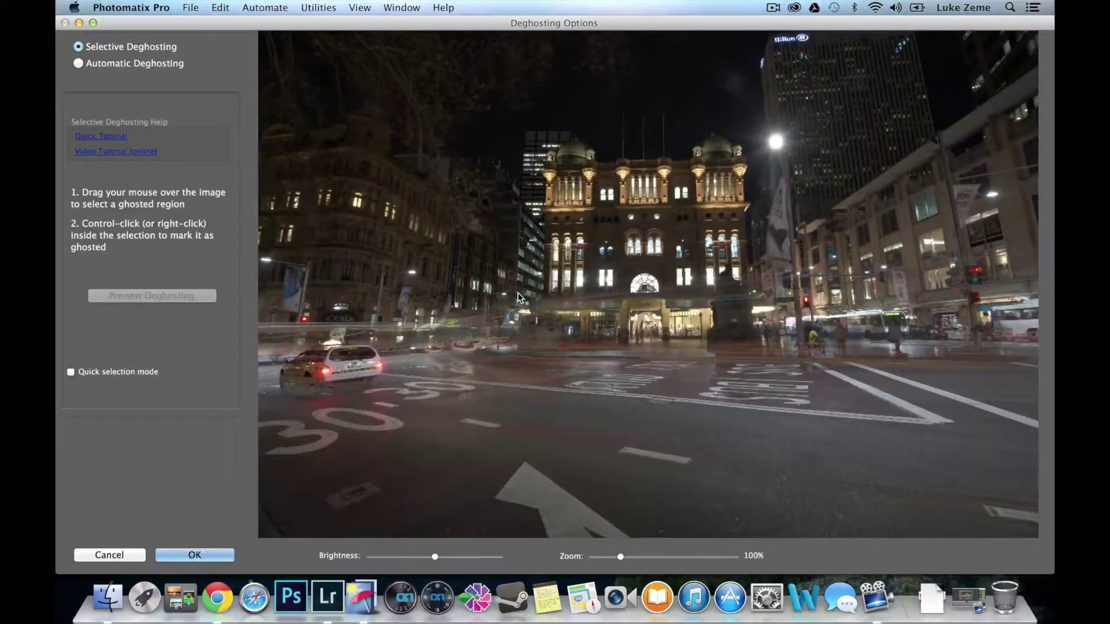
mouse_move(518, 297)
mouse_down()
mouse_move(271, 299)
mouse_move(237, 307)
mouse_move(230, 336)
mouse_up()
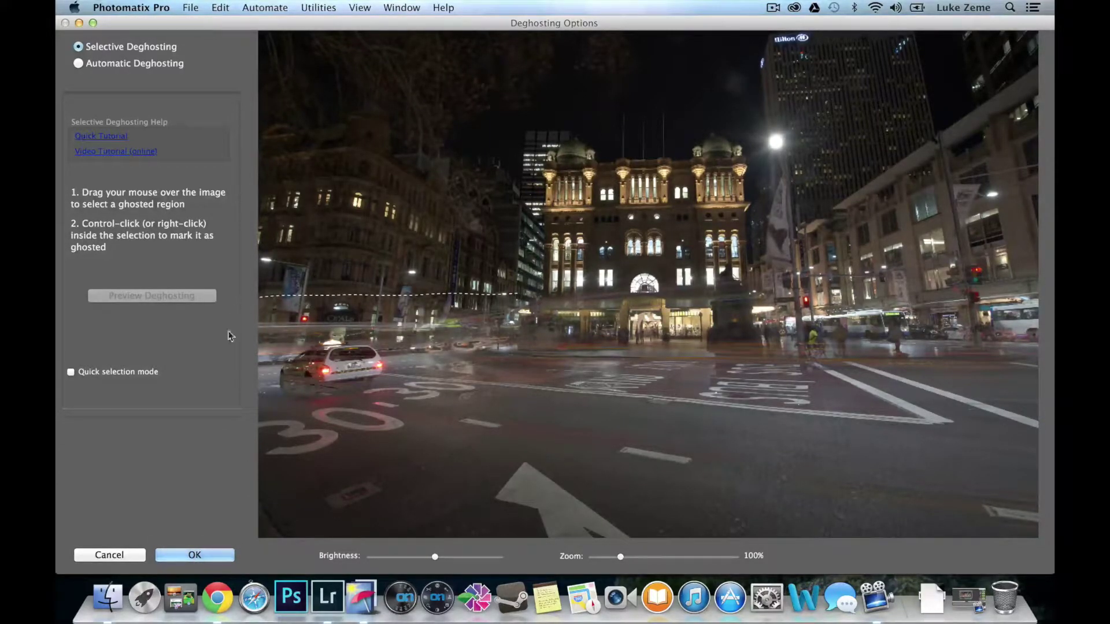
mouse_move(296, 454)
mouse_down()
mouse_move(568, 504)
mouse_move(1031, 568)
mouse_up()
mouse_move(1050, 352)
mouse_down()
mouse_move(934, 368)
mouse_move(521, 350)
mouse_move(515, 297)
mouse_up()
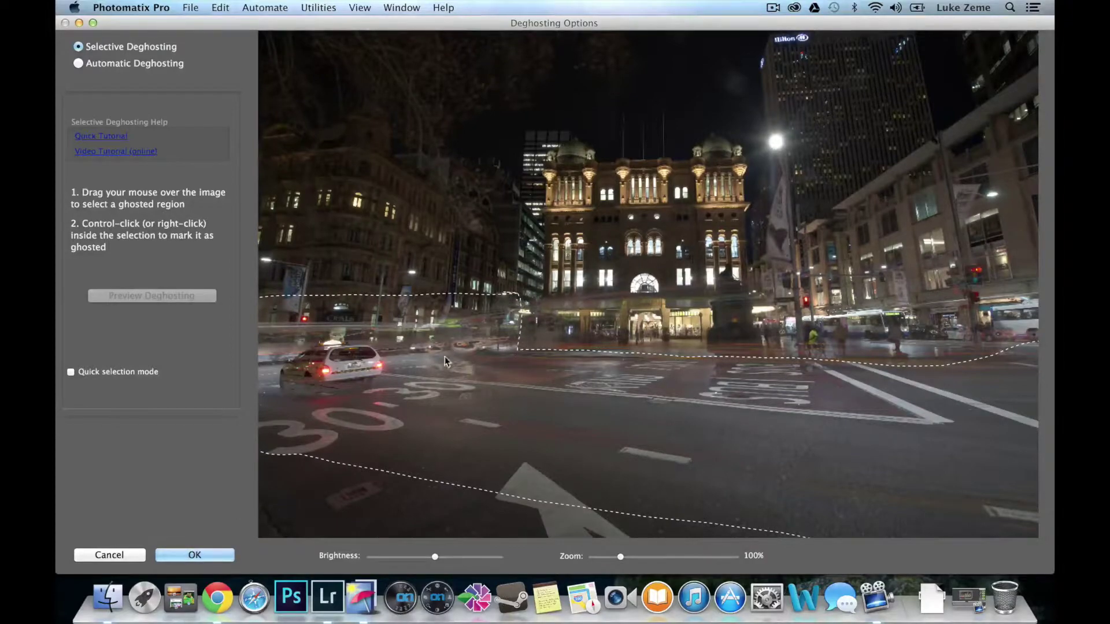
right_click(437, 370)
click(499, 377)
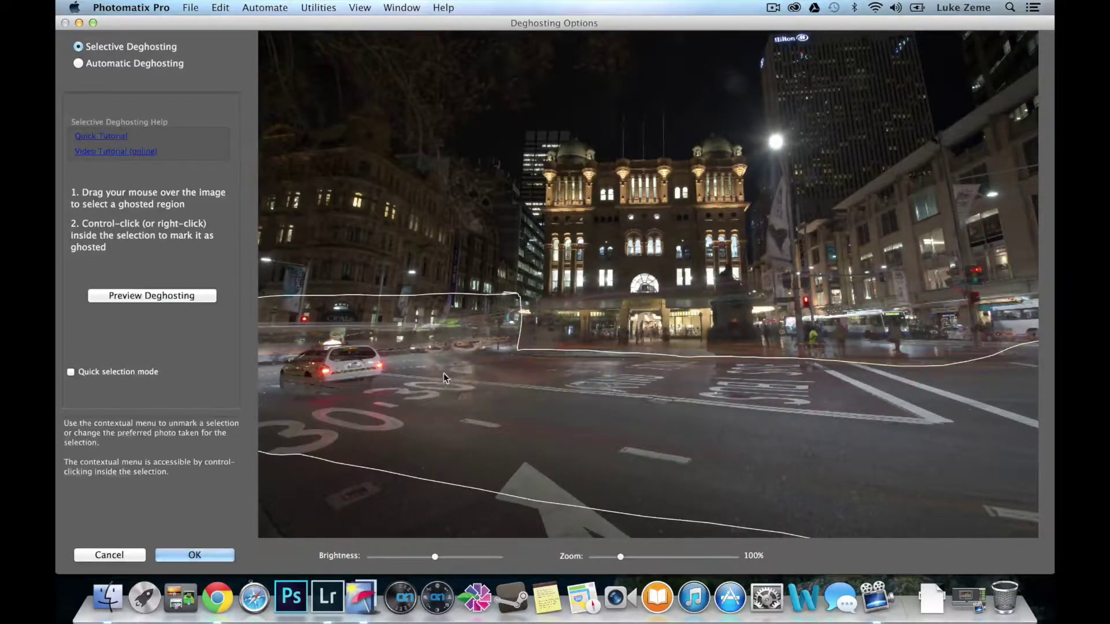
right_click(443, 373)
mouse_move(589, 415)
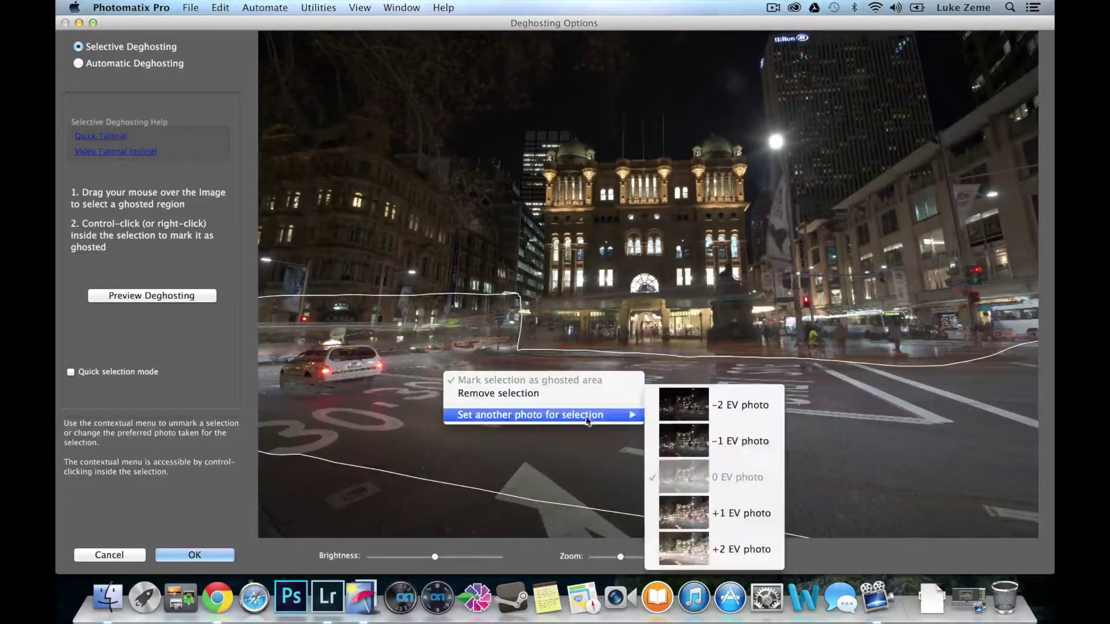
click(724, 442)
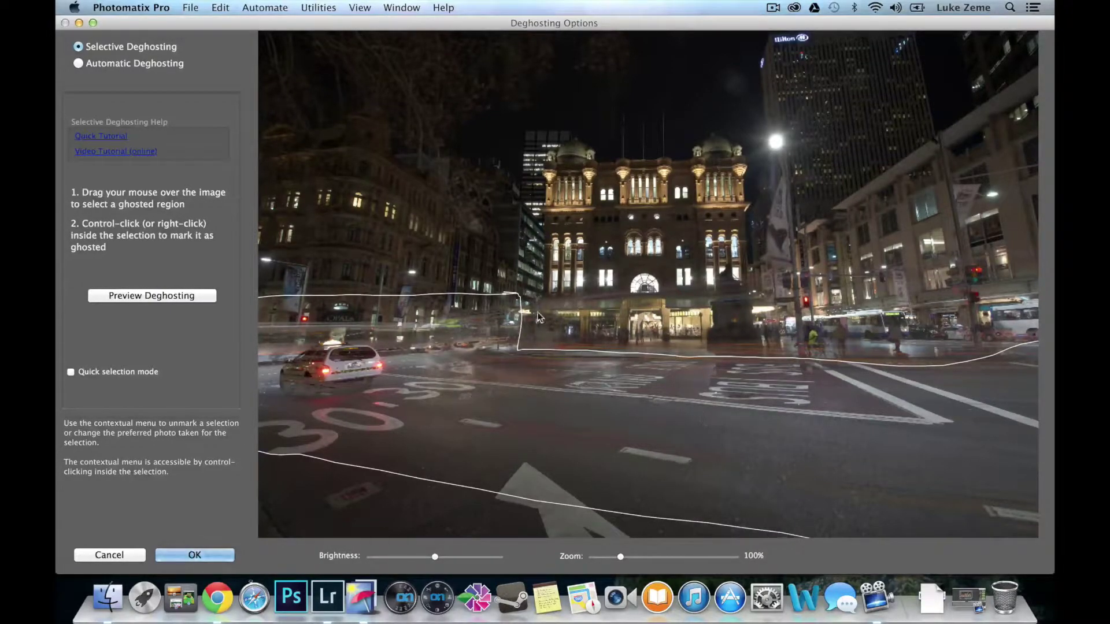
- Mark the building front as ghosted using the 0 EV photo and preview the deghosting
mouse_move(521, 347)
mouse_down()
mouse_move(724, 366)
mouse_move(928, 364)
mouse_move(1040, 360)
mouse_move(1052, 355)
mouse_move(1052, 325)
mouse_move(1036, 282)
mouse_move(869, 299)
mouse_move(663, 283)
mouse_move(519, 290)
mouse_move(519, 312)
mouse_up()
right_click(655, 309)
click(704, 326)
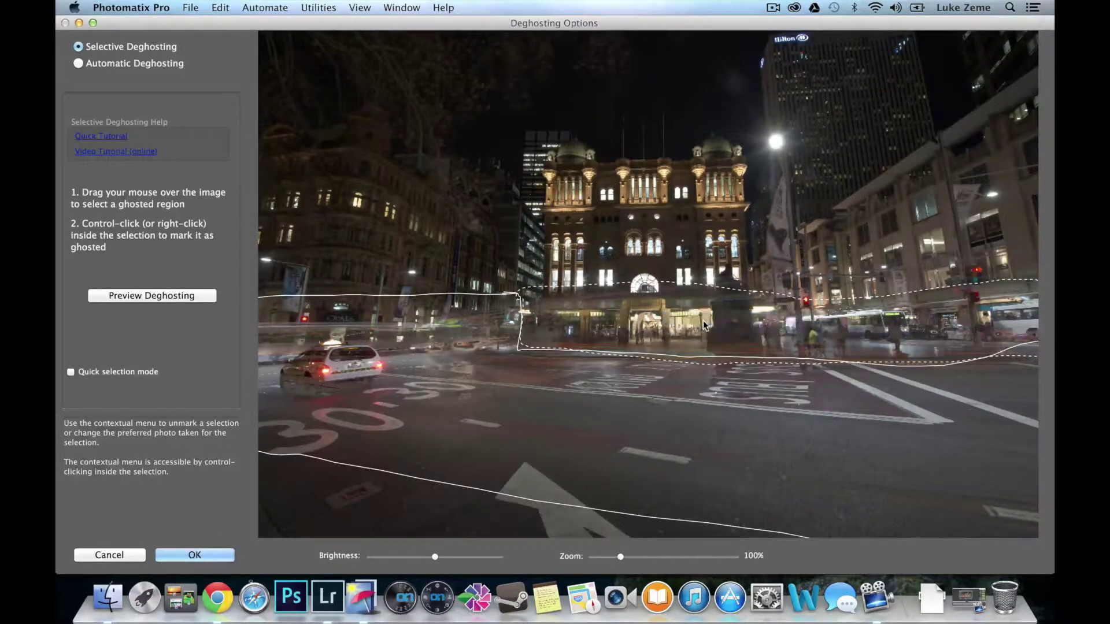
right_click(704, 322)
mouse_move(832, 361)
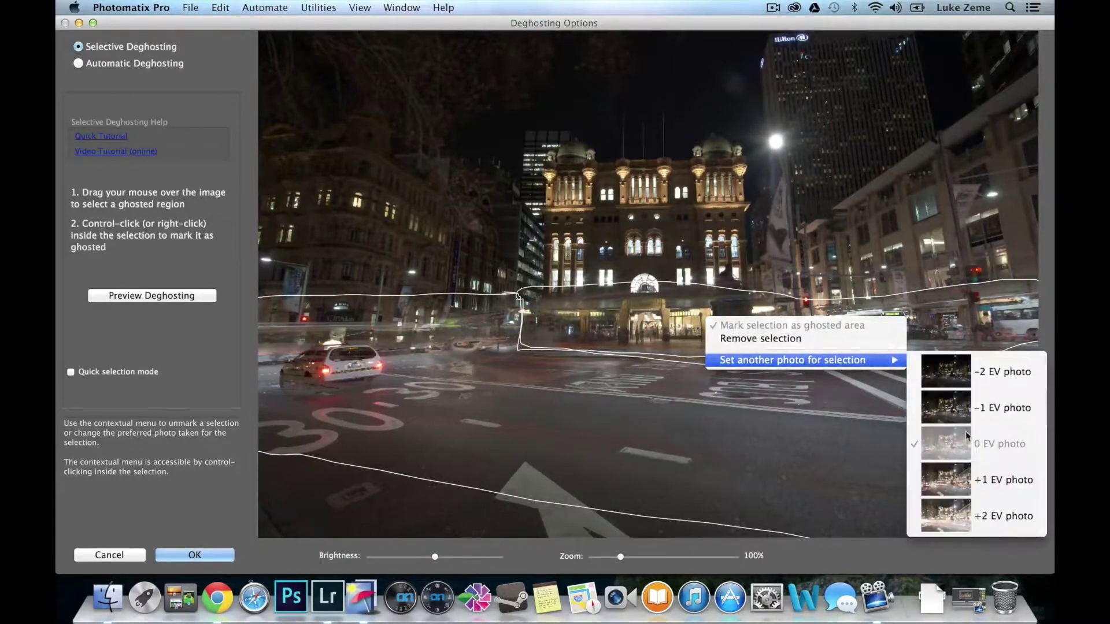
click(984, 452)
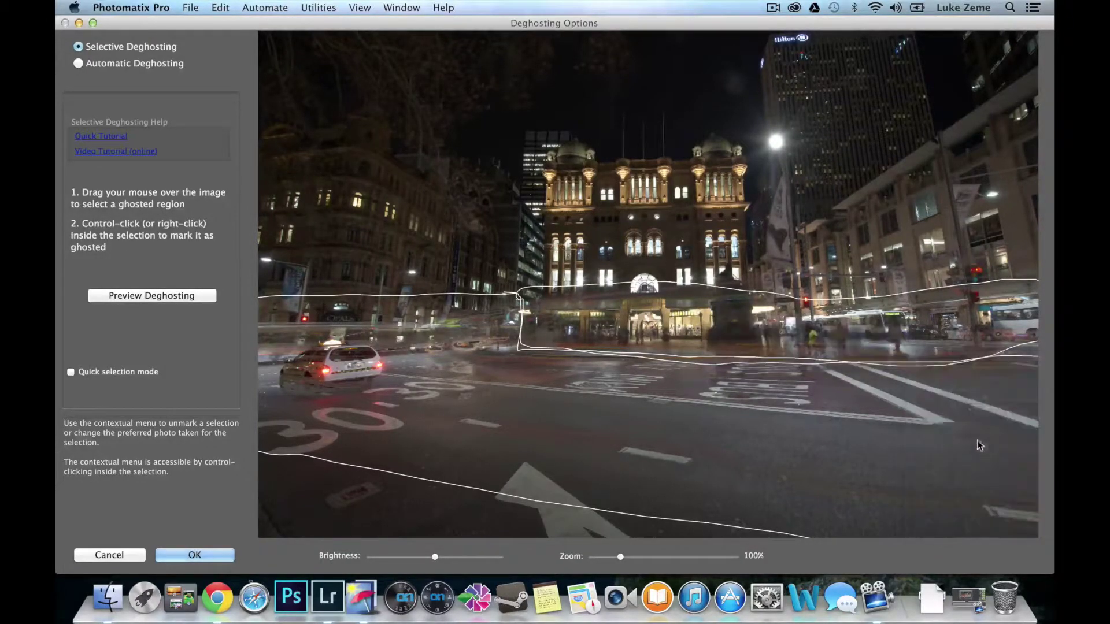
click(145, 296)
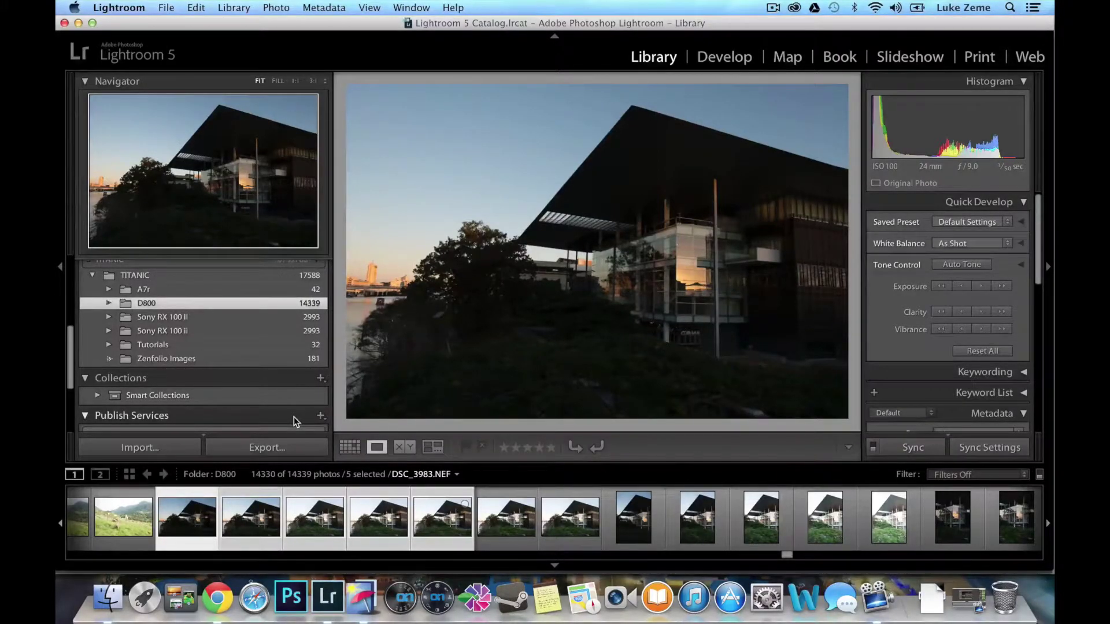
- Export the five selected waterfront exposures to Photomatix Pro
right_click(194, 521)
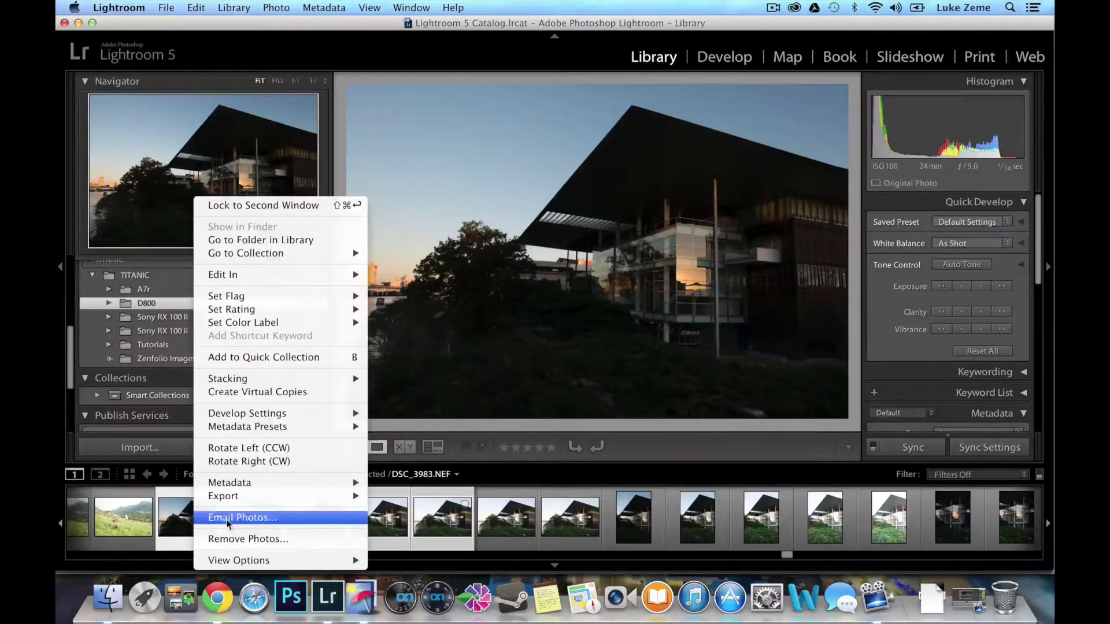
mouse_move(316, 500)
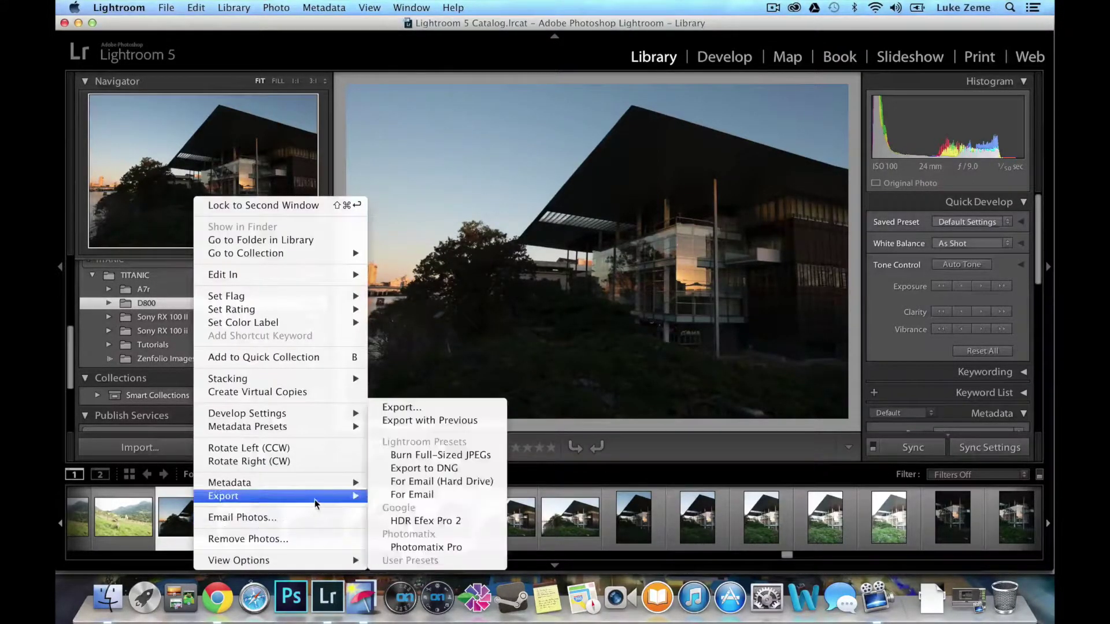
click(442, 549)
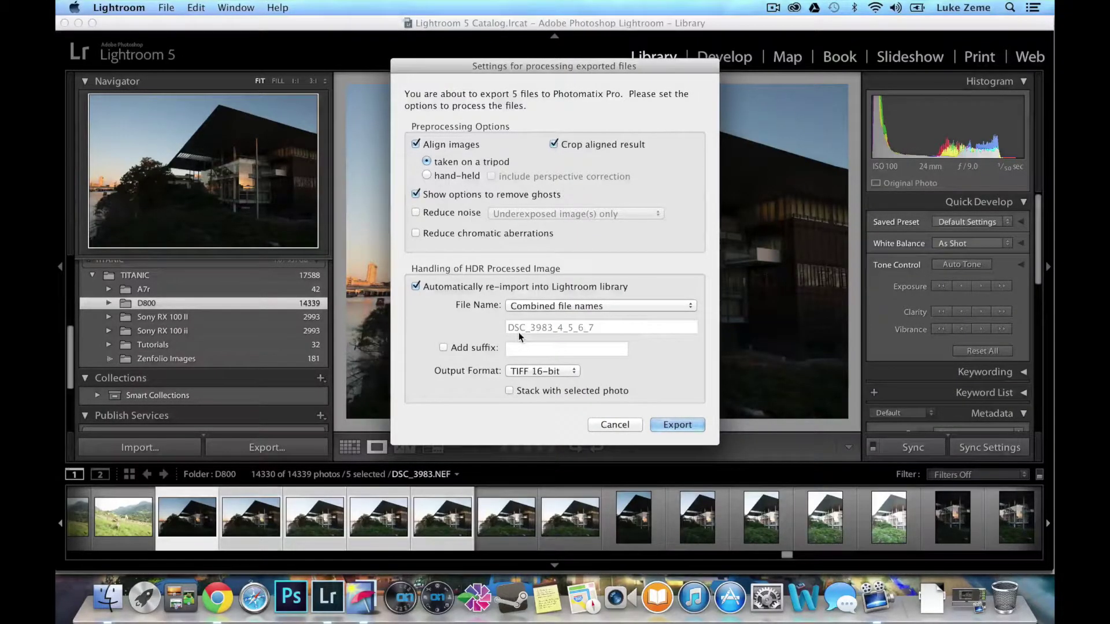
- Set image alignment to hand-held shots
mouse_move(543, 148)
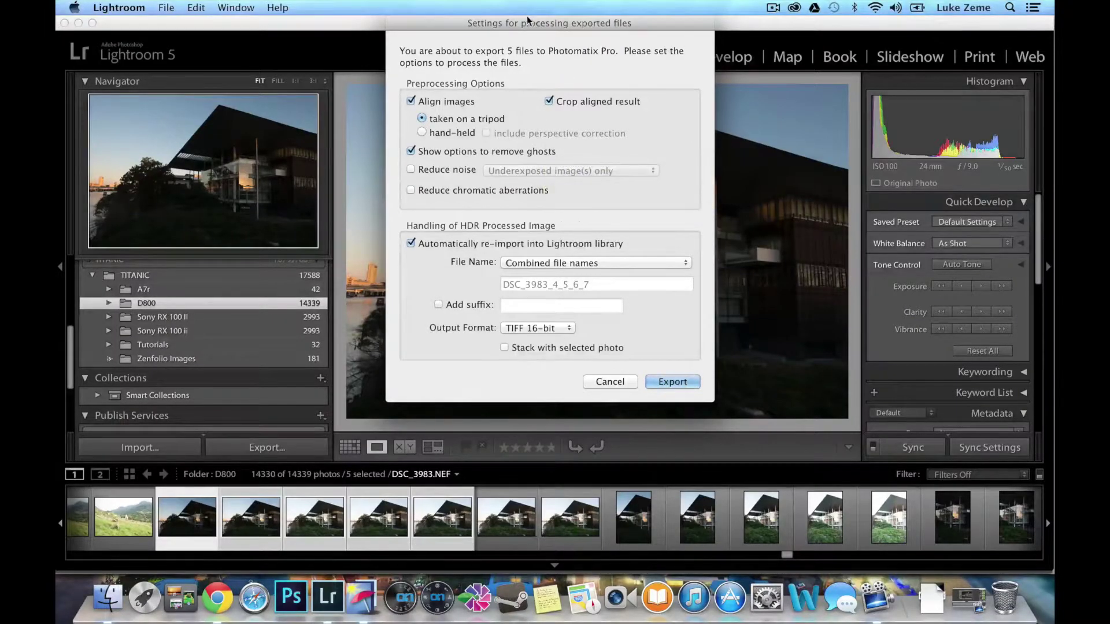
click(411, 101)
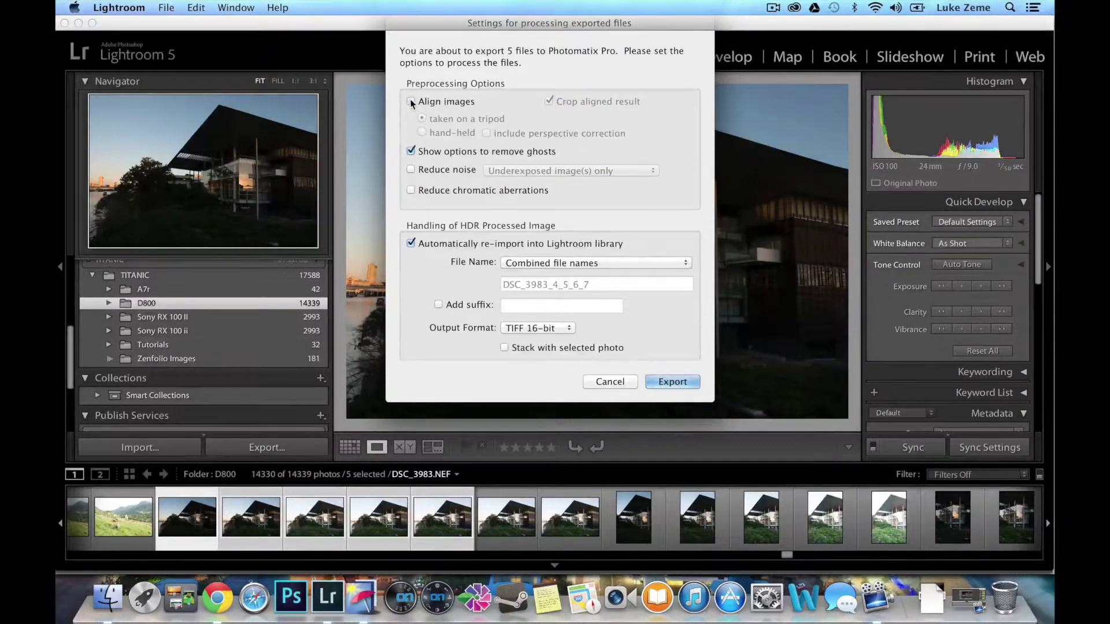
click(411, 101)
click(422, 132)
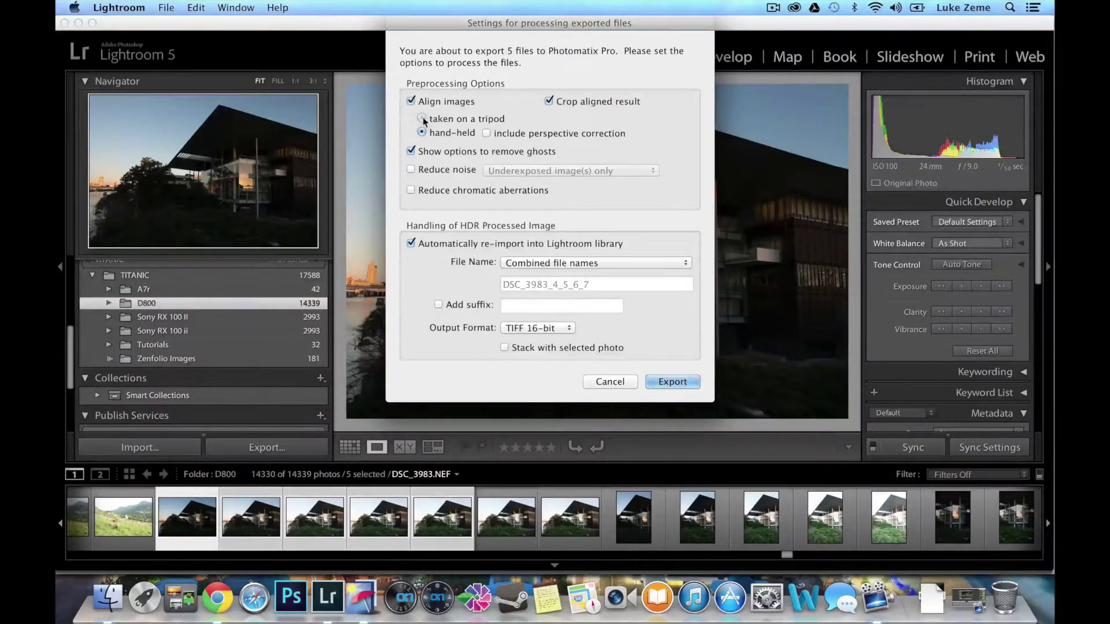
click(422, 119)
click(422, 133)
click(411, 101)
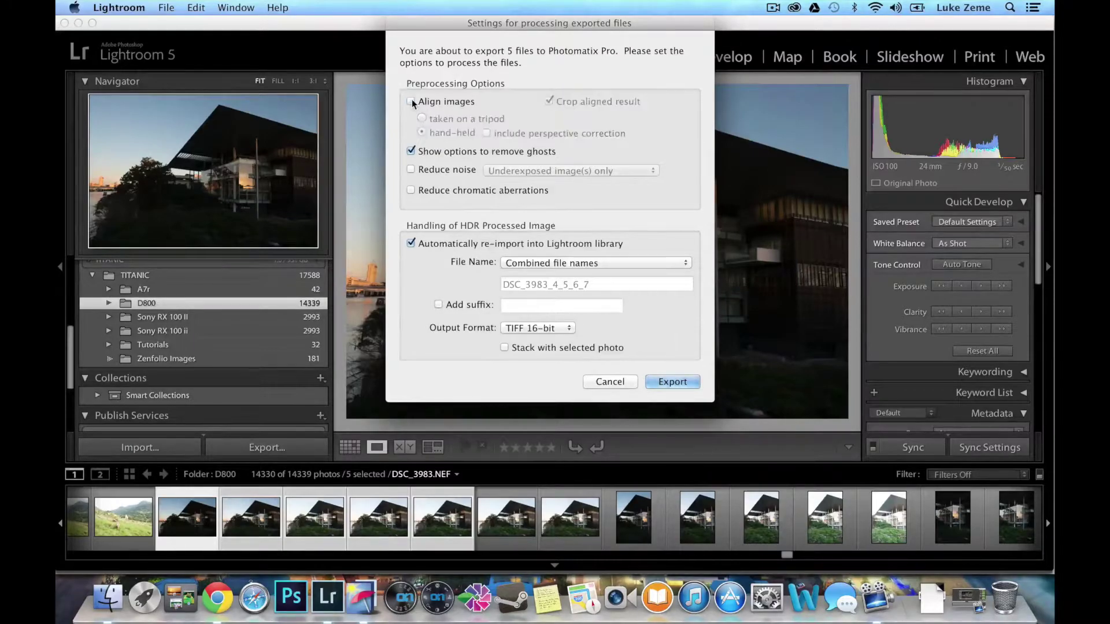
click(411, 102)
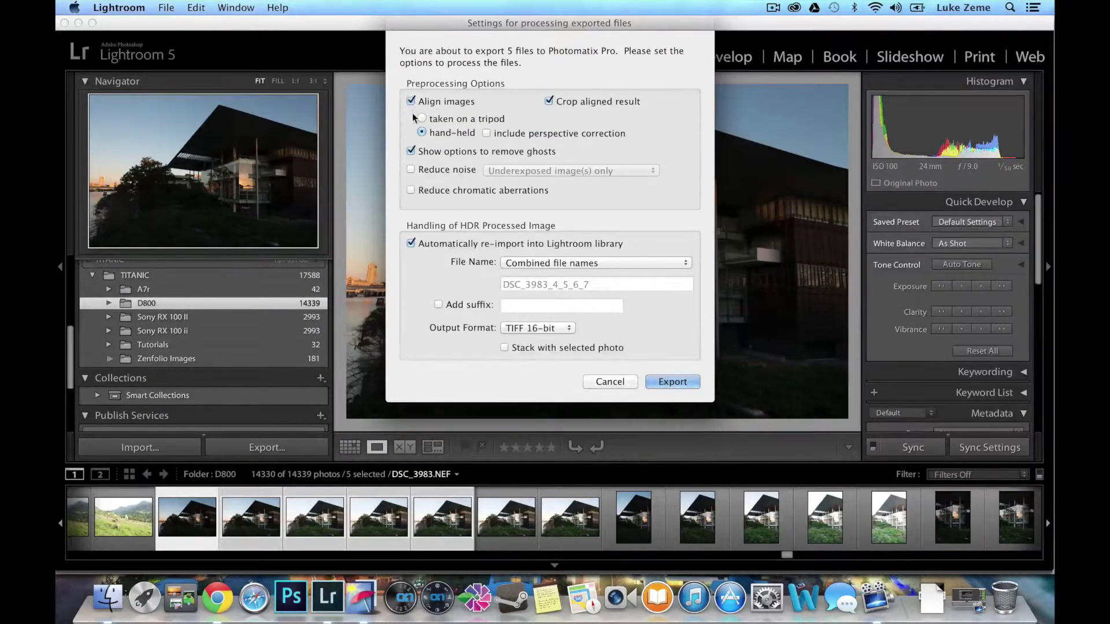
click(421, 118)
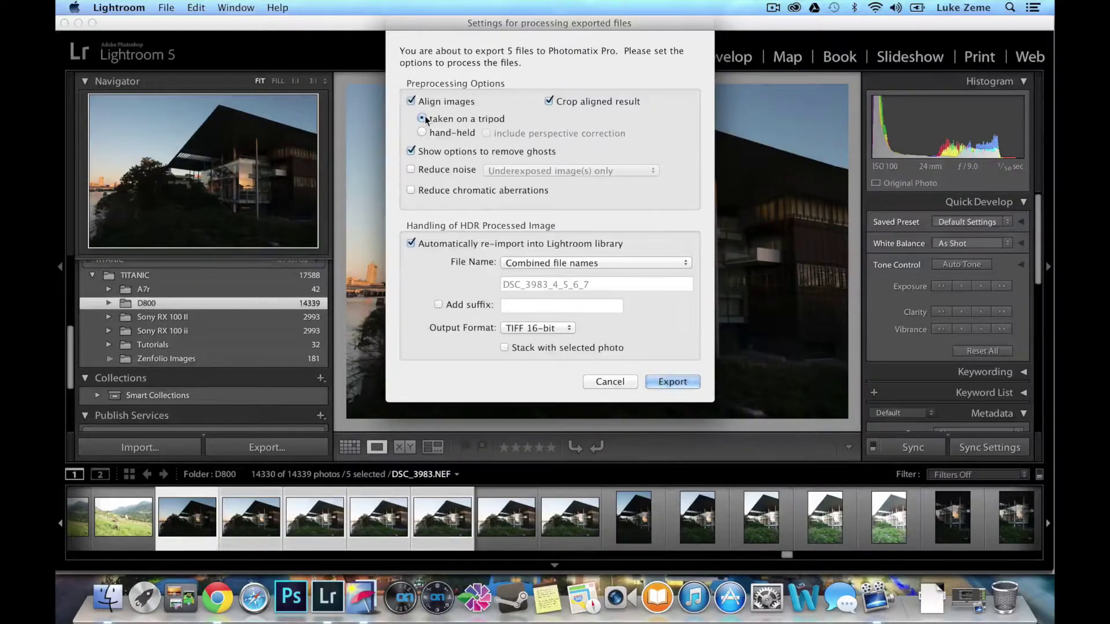
click(422, 133)
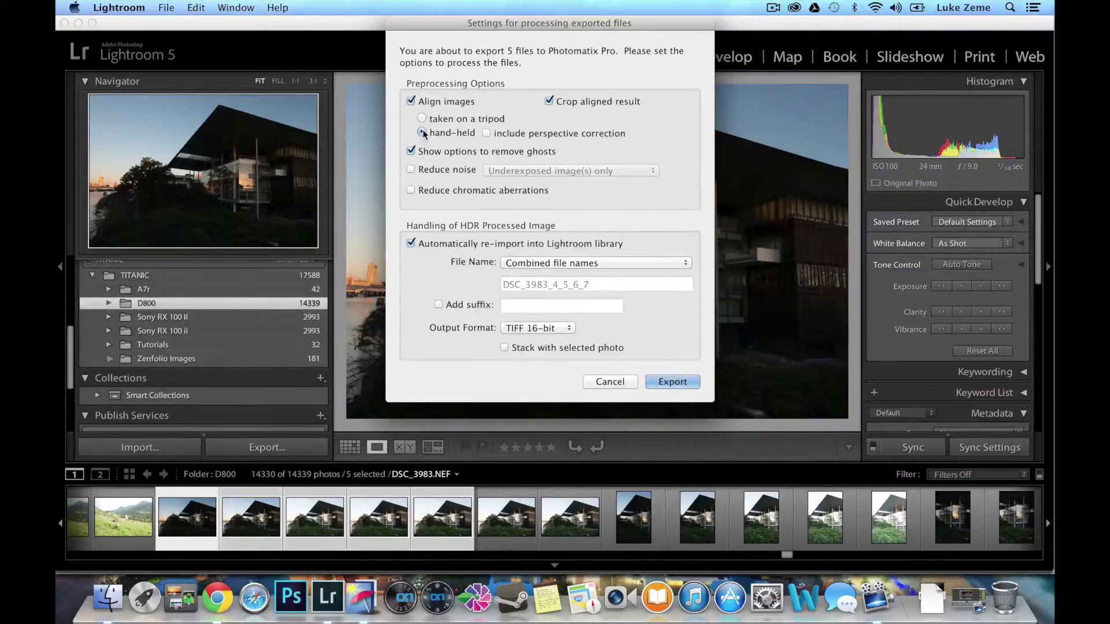
click(425, 120)
click(422, 133)
- Enable noise reduction on underexposed images only, leaving chromatic aberration reduction off
click(411, 151)
mouse_move(427, 176)
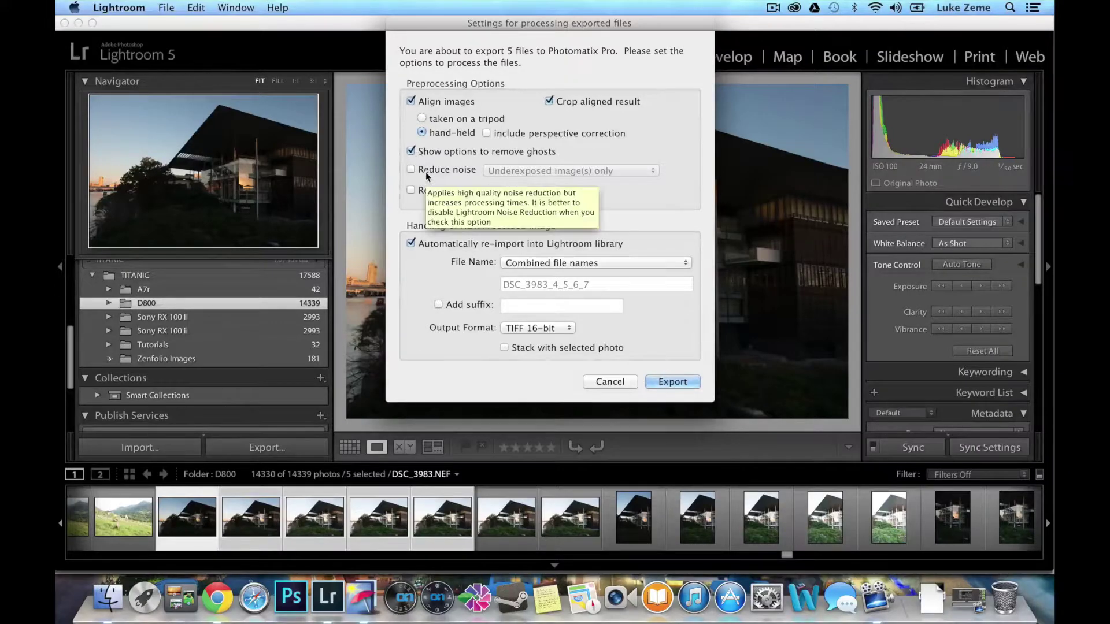
mouse_move(419, 152)
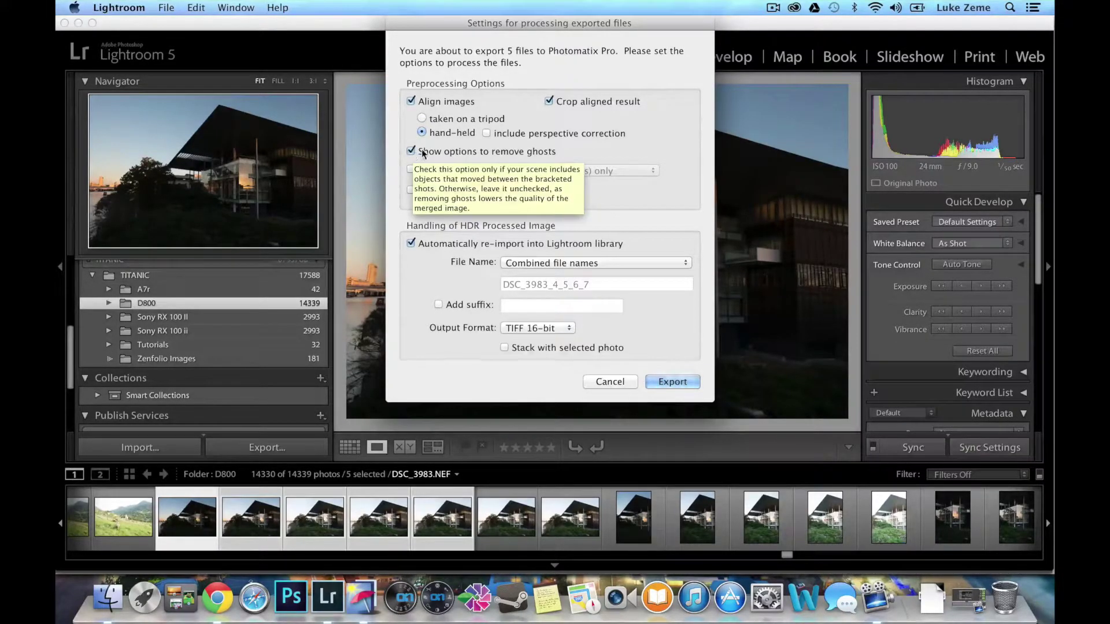
click(411, 169)
click(532, 170)
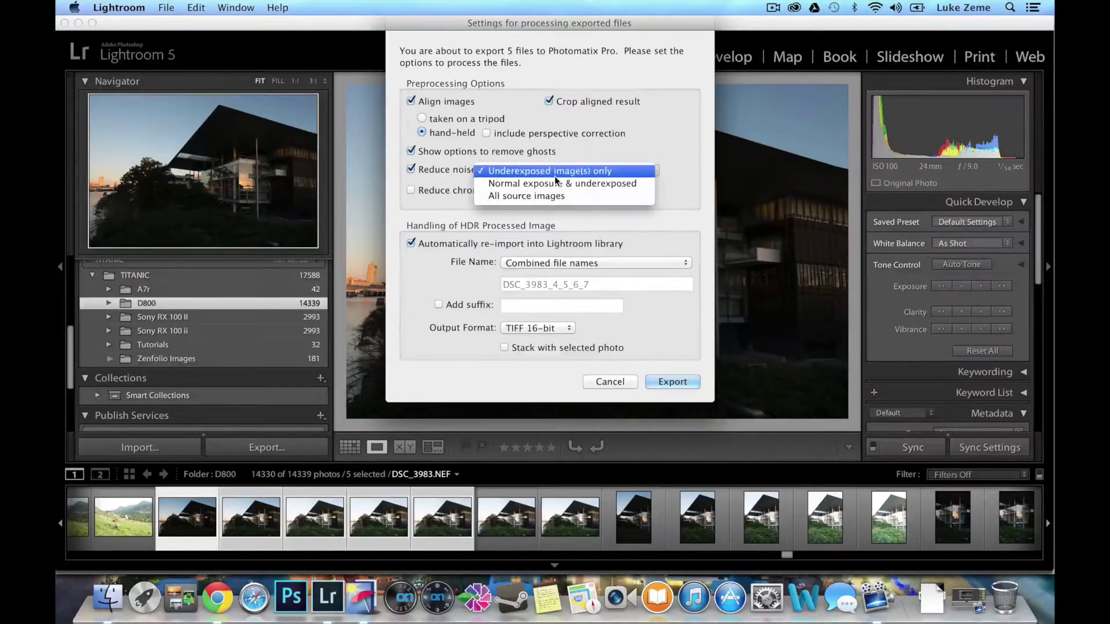
click(412, 191)
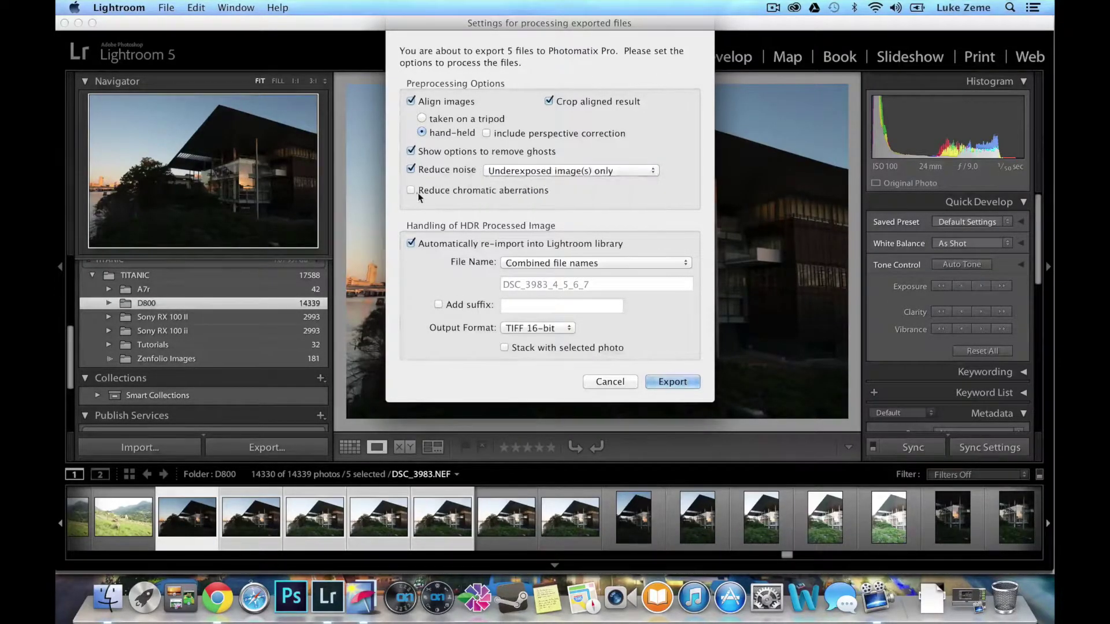
click(412, 191)
click(411, 191)
- Keep TIFF 16-bit as the output format
click(543, 328)
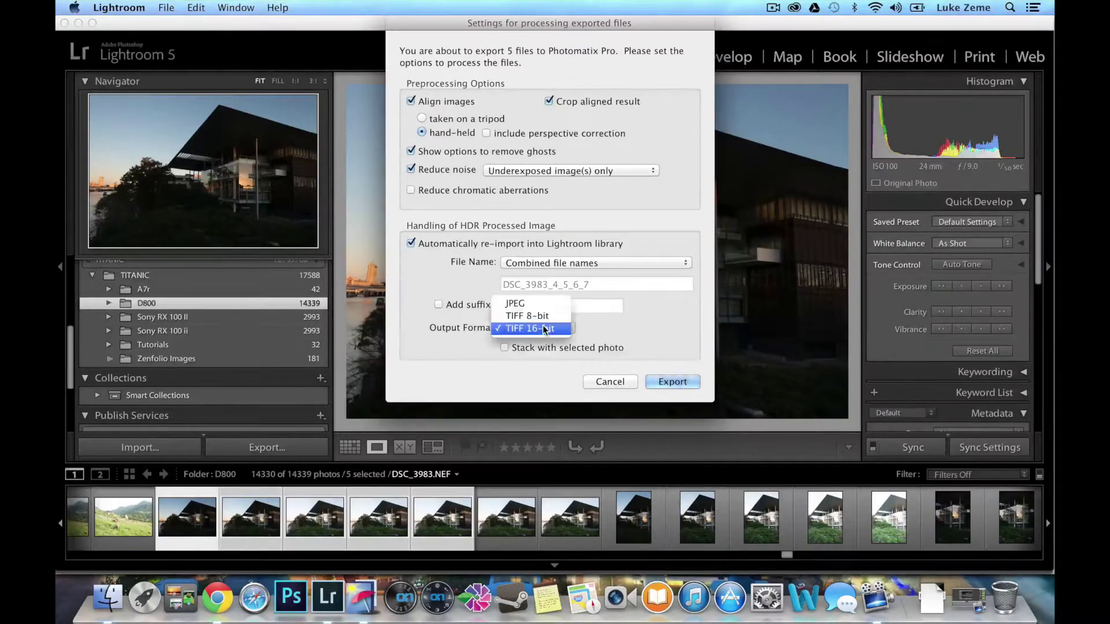
click(543, 328)
click(545, 329)
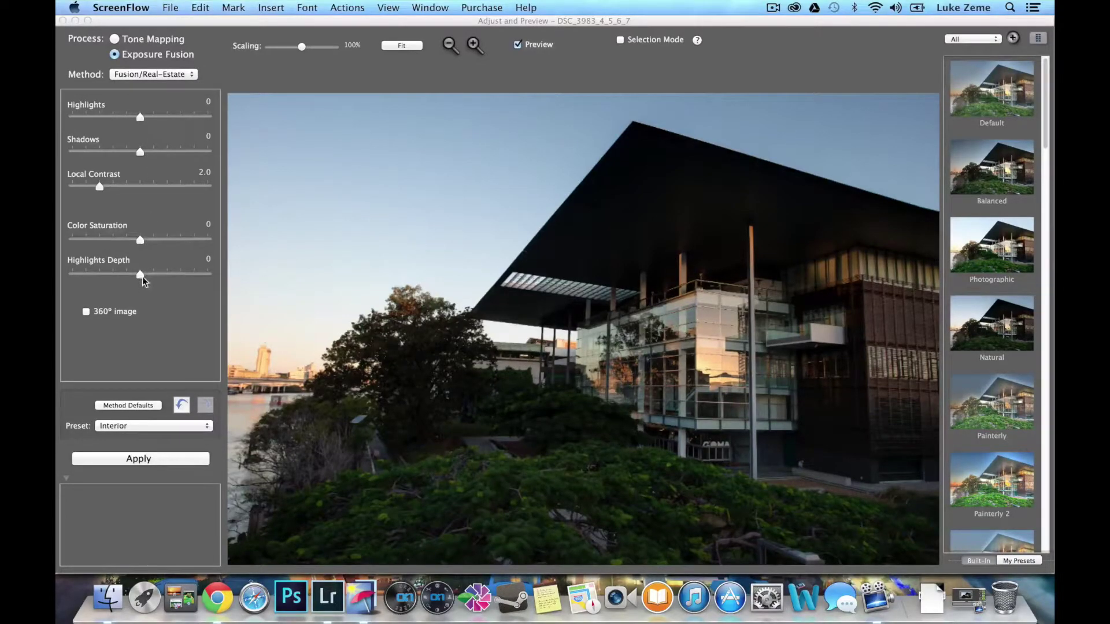
- Set Highlights -9.5, Shadows 8.0, Local Contrast 0.8, Saturation 1.4, Highlights Depth -8.5, then apply the fusion
drag(144, 117, 199, 118)
drag(140, 152, 122, 117)
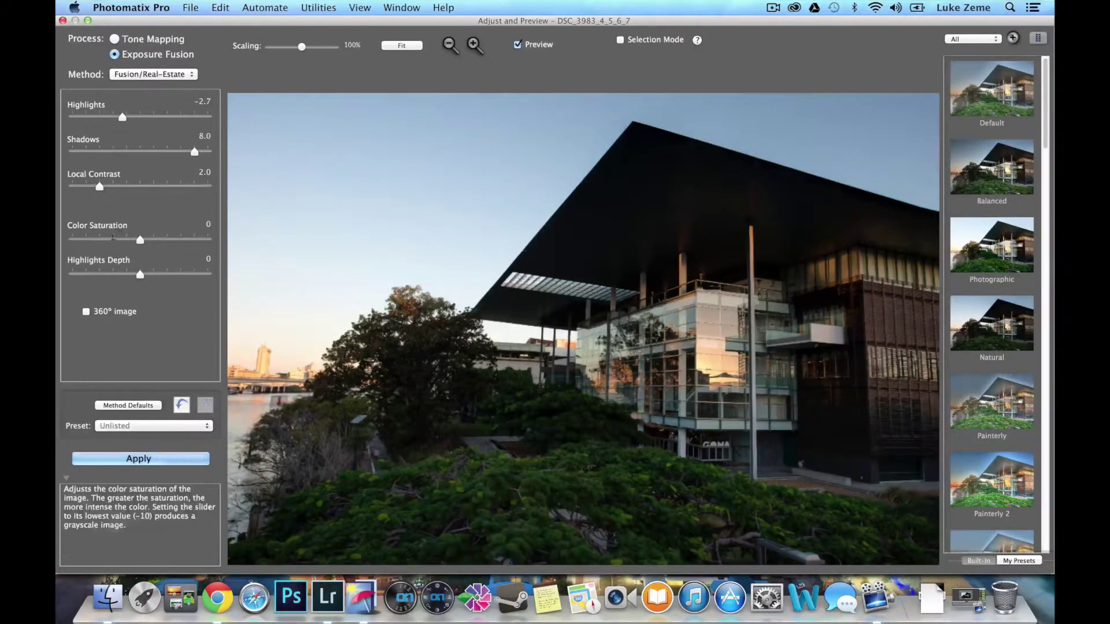
click(150, 239)
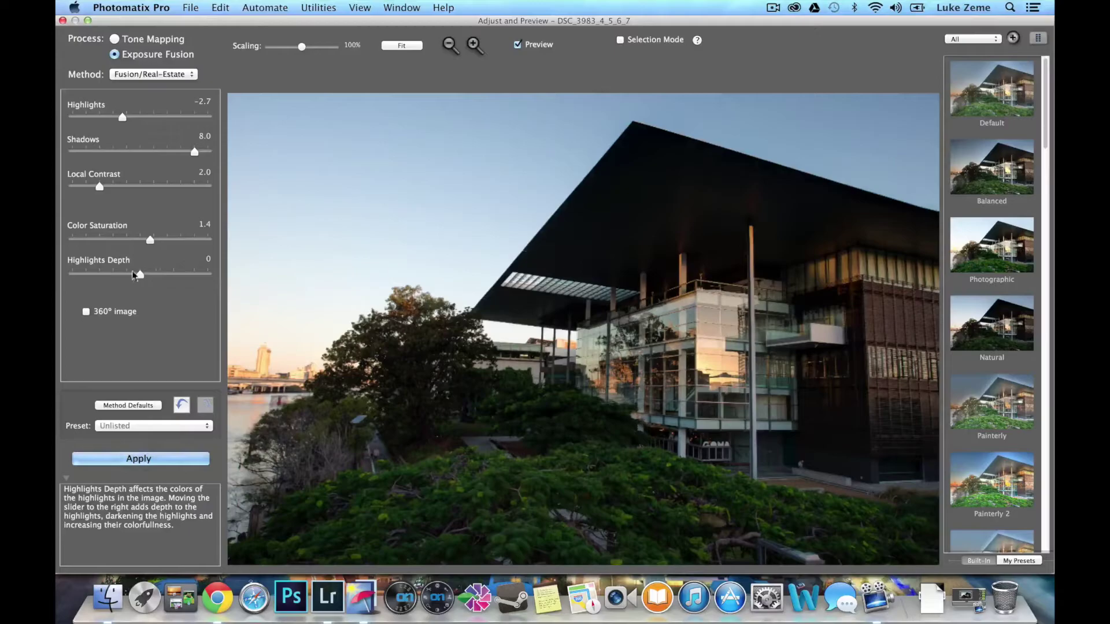
click(104, 279)
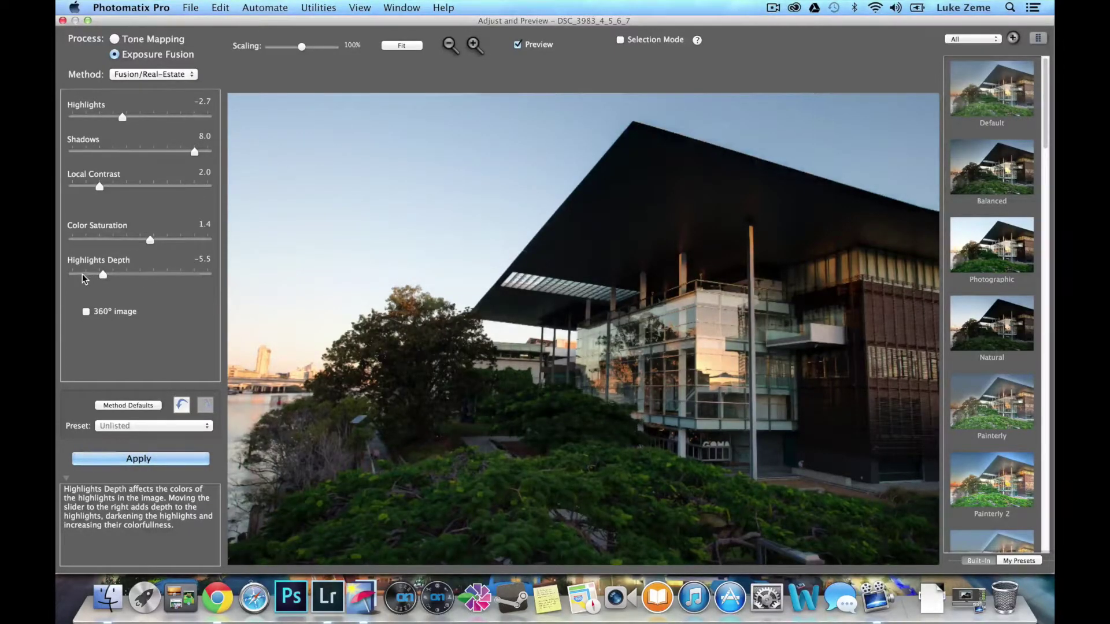
click(82, 274)
click(133, 116)
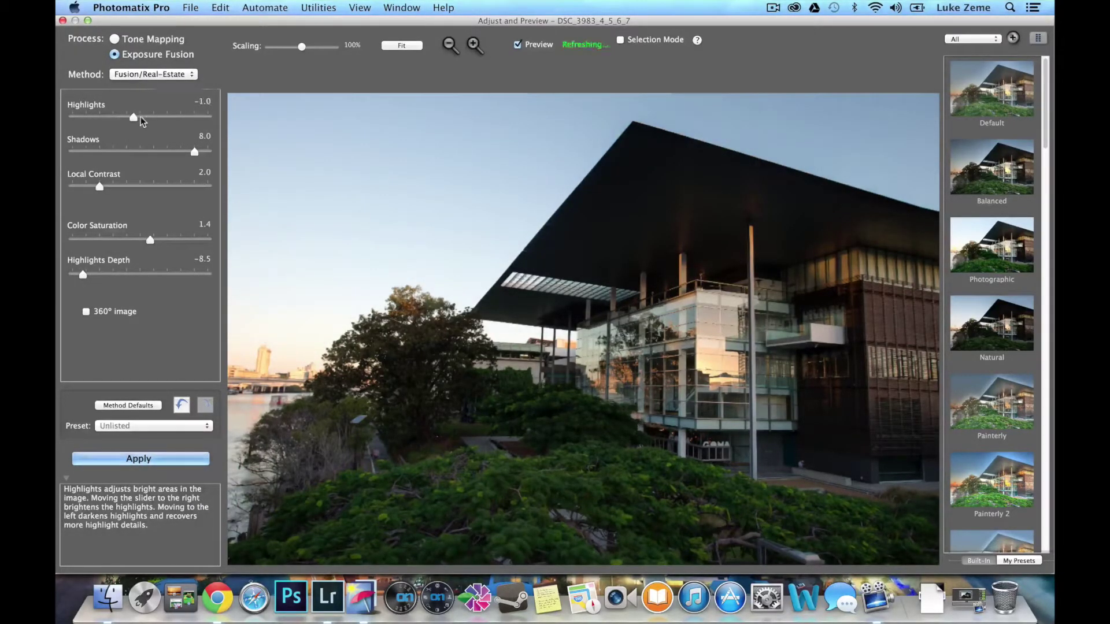
click(95, 118)
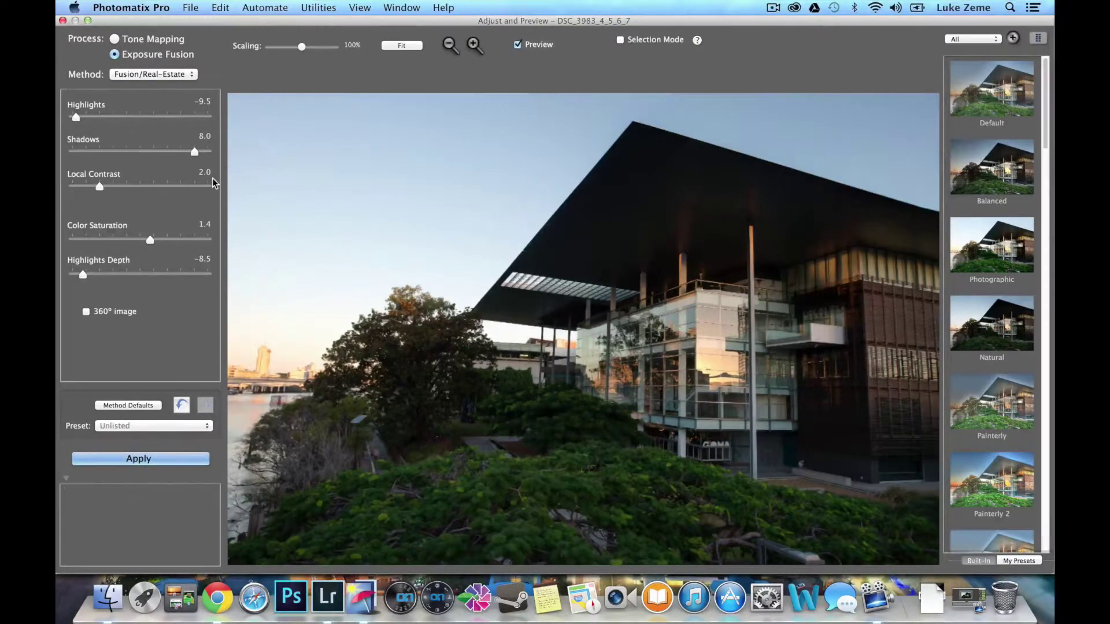
click(83, 186)
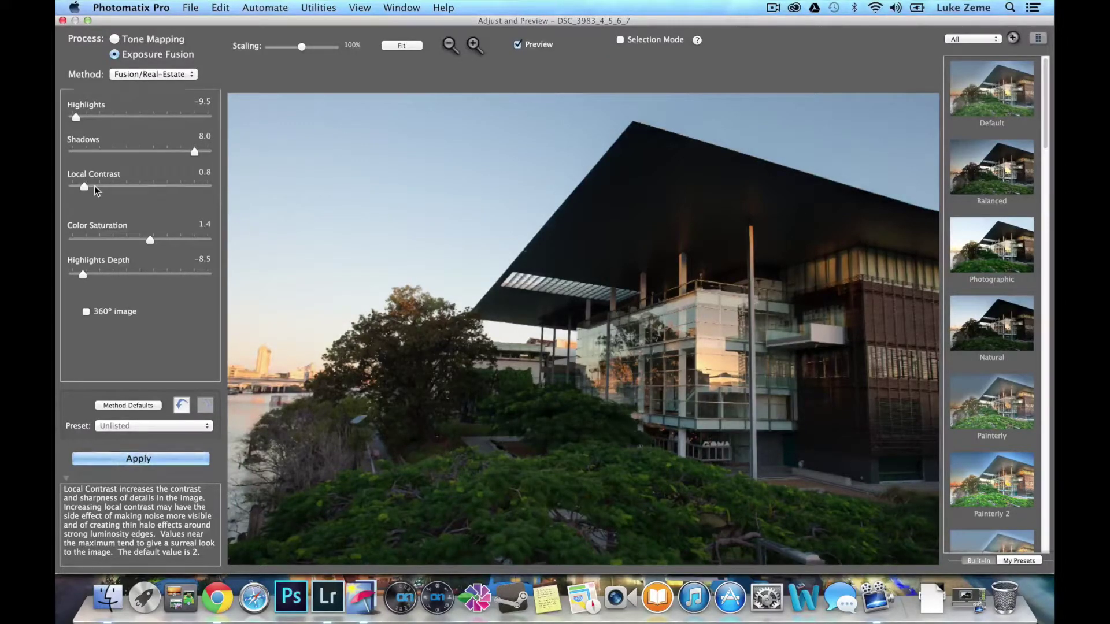
key(Return)
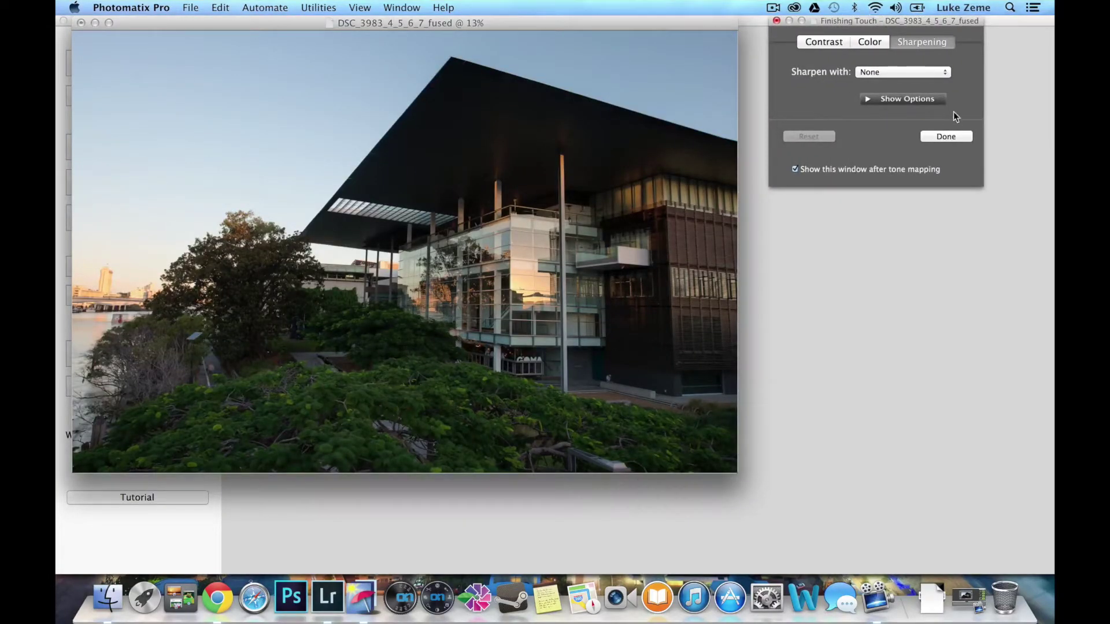
- Choose Strong Sharpening in the Finishing Touch panel and reveal its detailed sliders
click(825, 46)
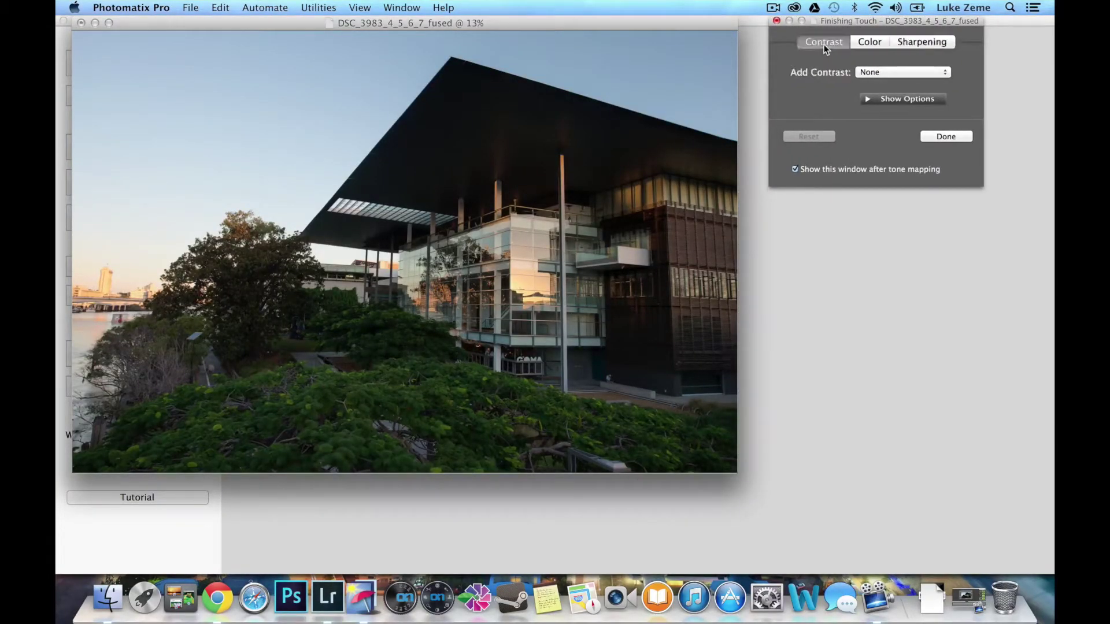
click(872, 43)
click(915, 44)
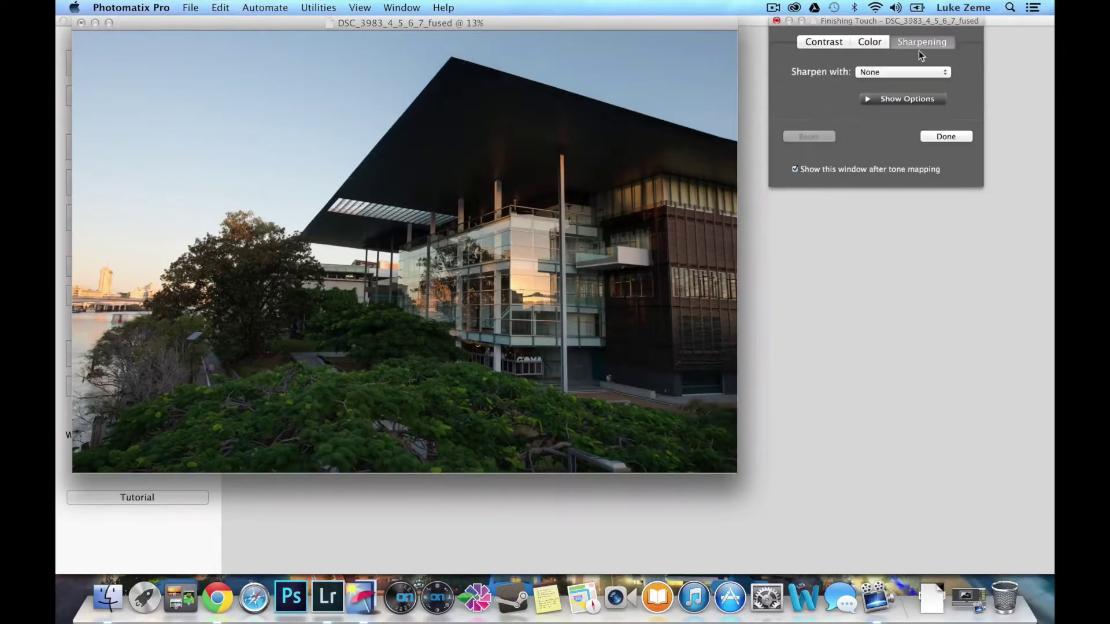
click(924, 71)
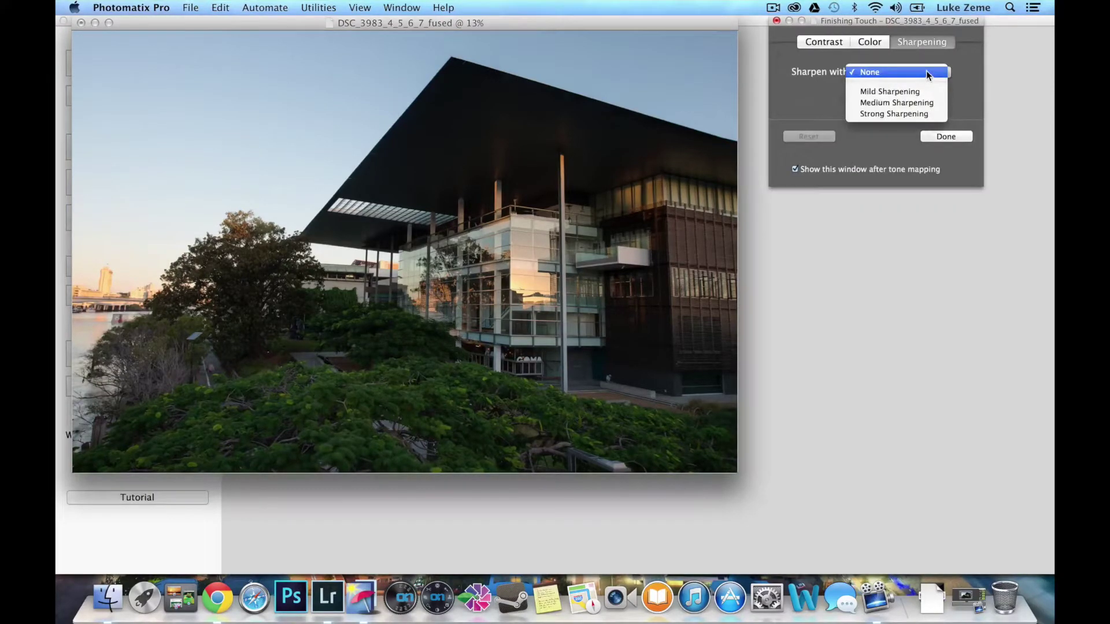
click(924, 102)
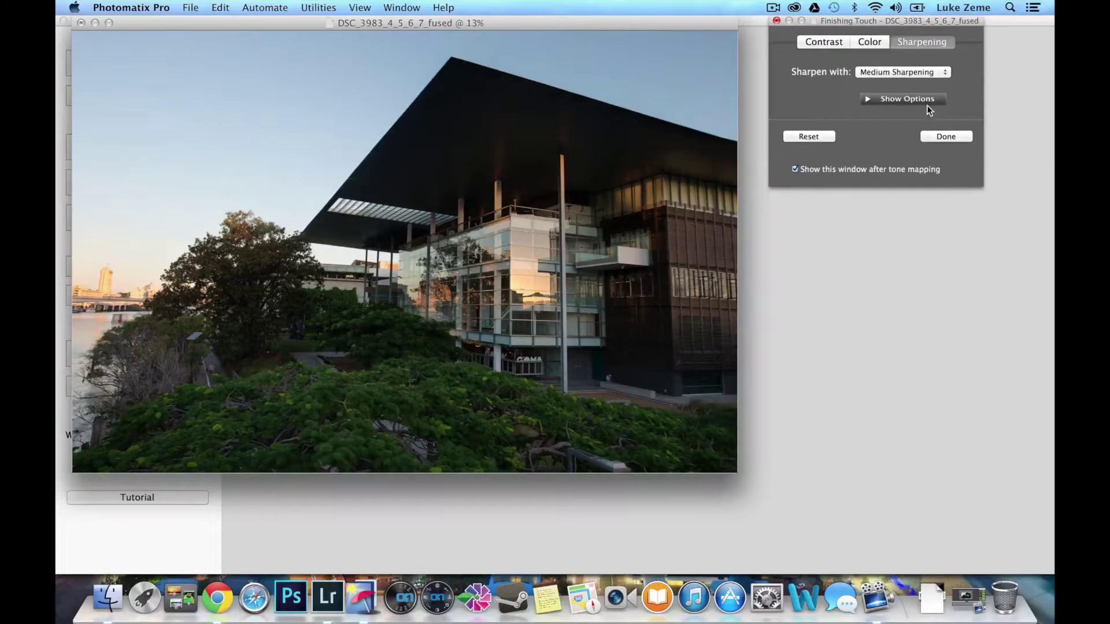
click(928, 106)
click(921, 71)
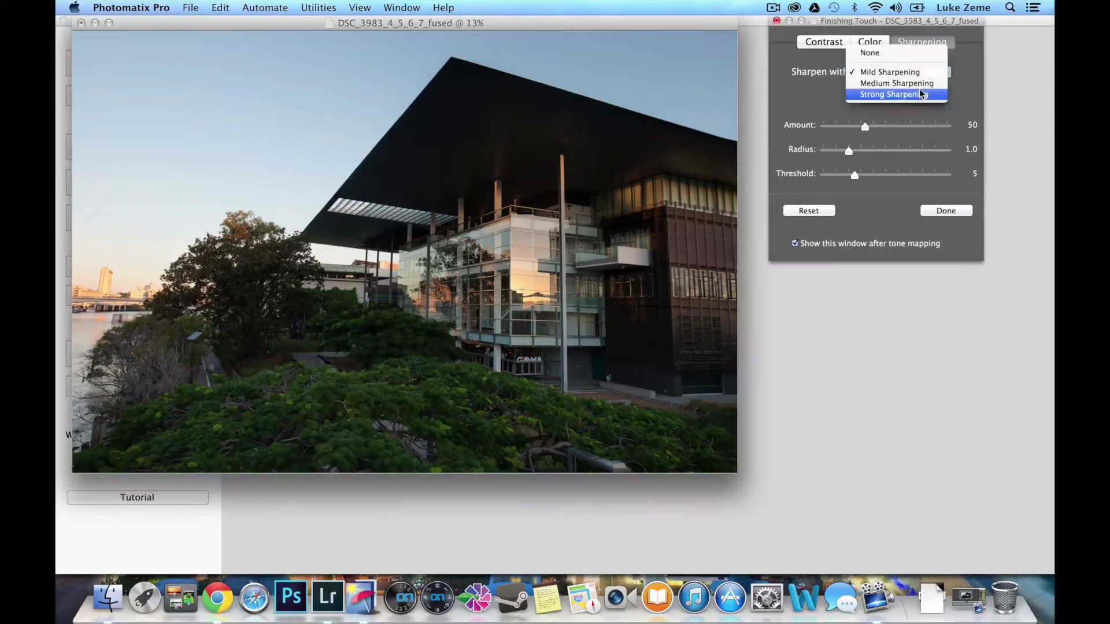
click(921, 86)
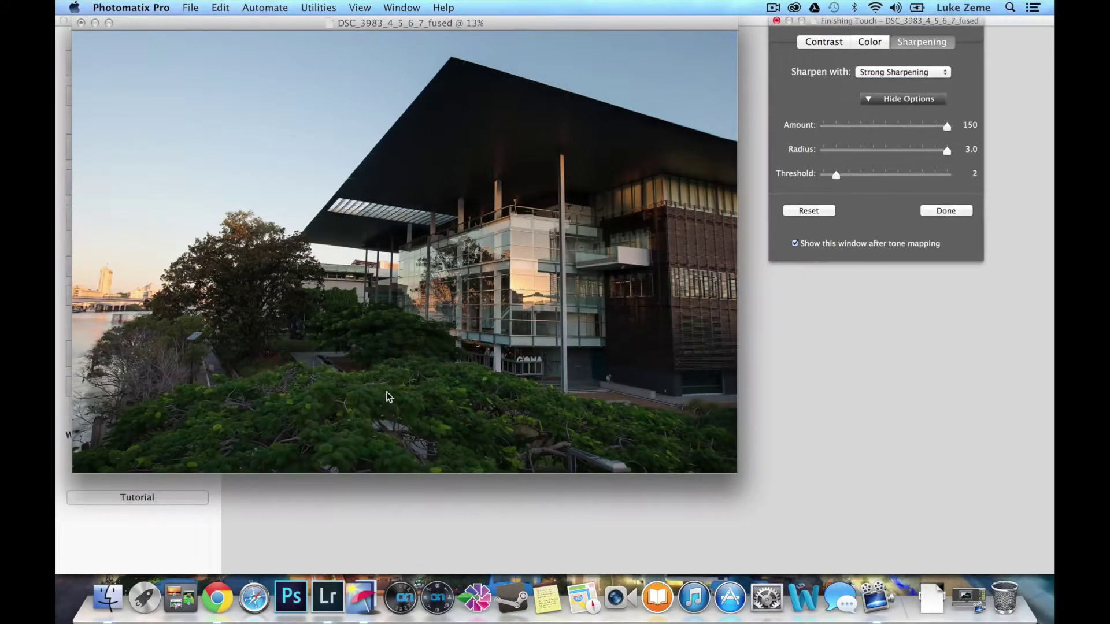
- Zoom in and scroll to the GOMA building facade to judge the sharpening
key(super+plus)
key(super+plus)
key(super+plus)
key(super+plus)
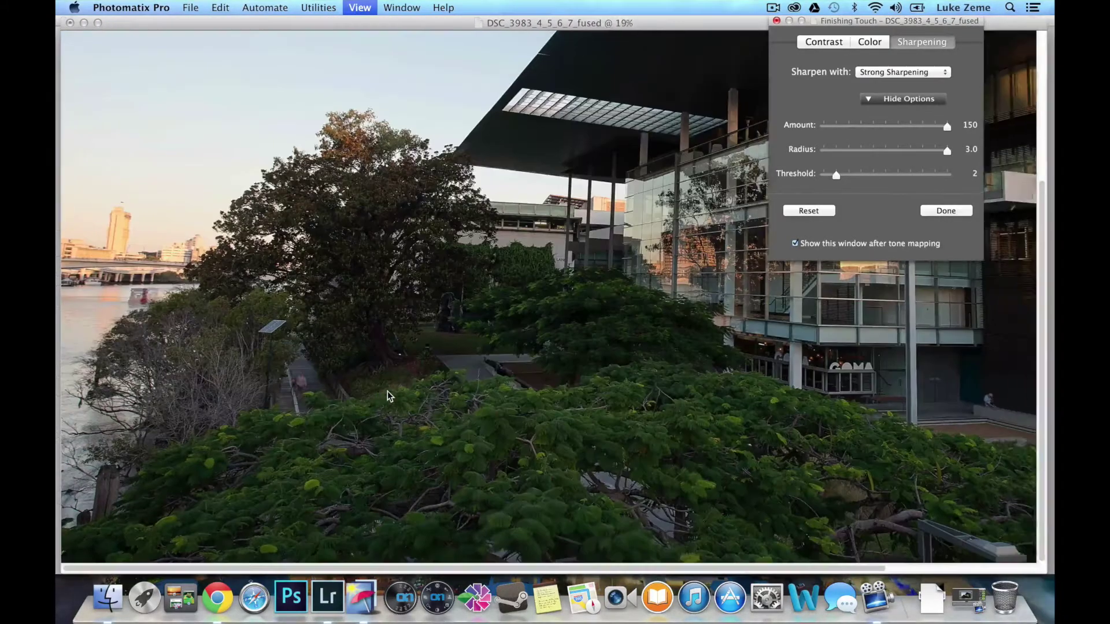
key(super+plus)
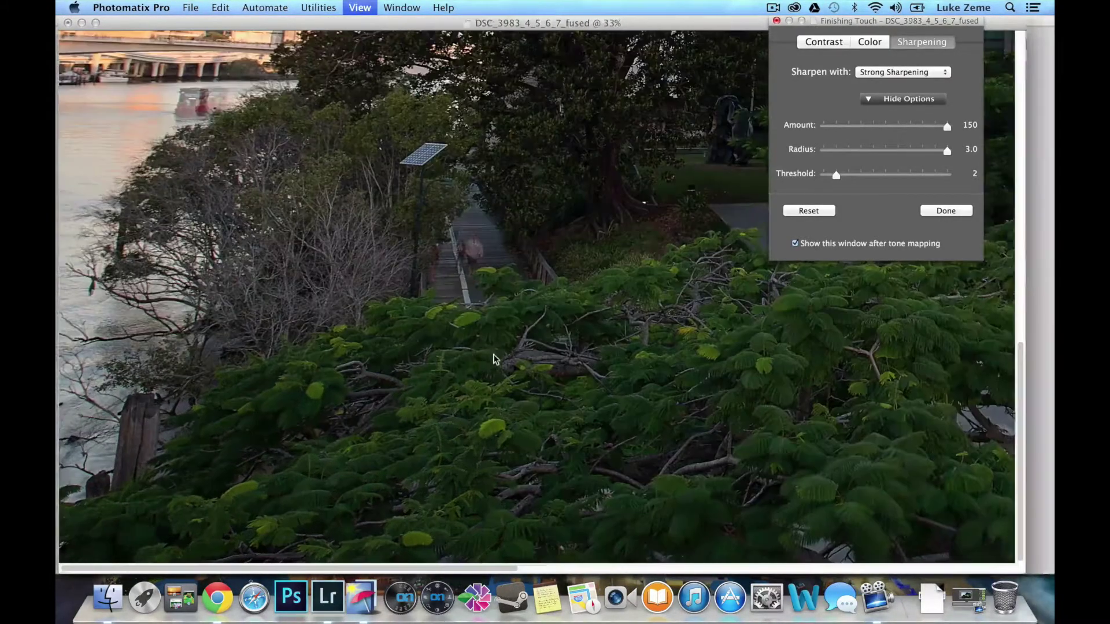
click(334, 569)
scroll(612, 545, right, 15)
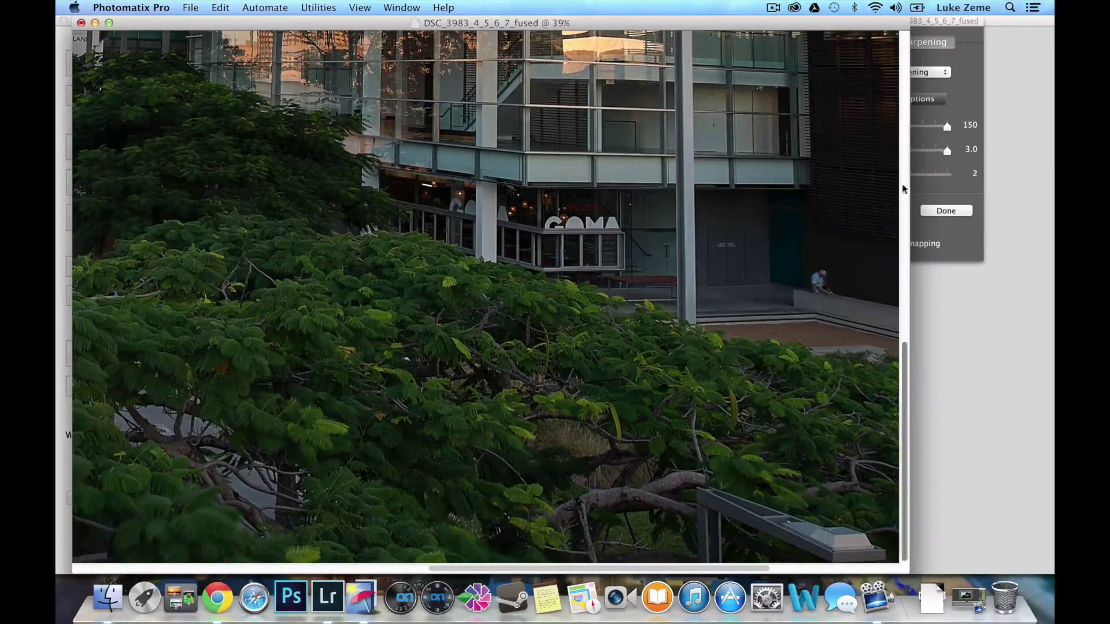
scroll(908, 326, up, 10)
scroll(908, 324, down, 4)
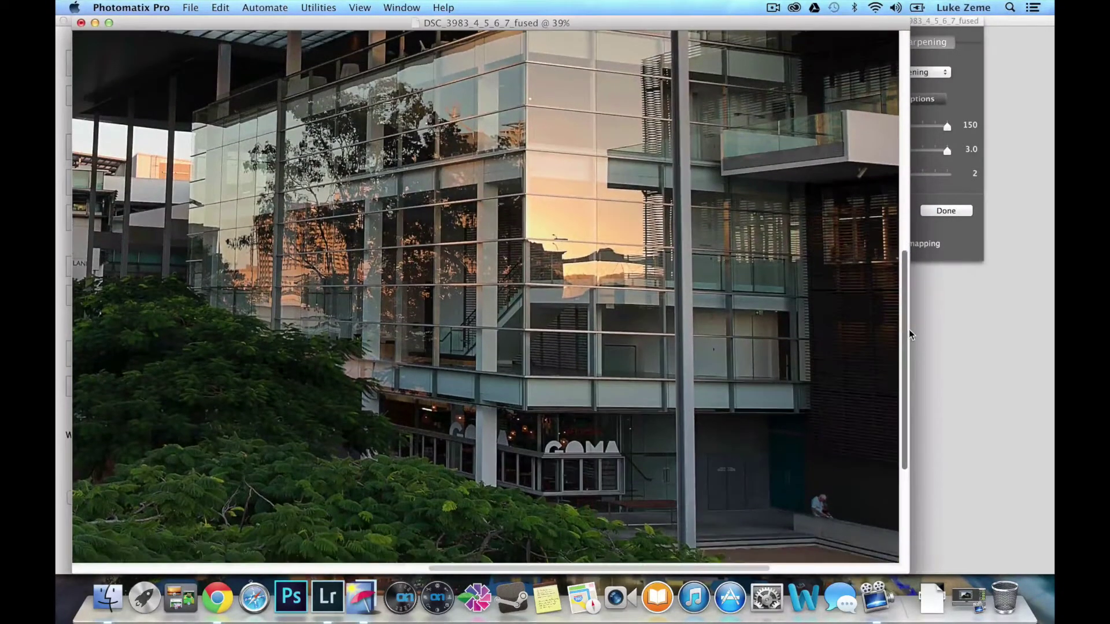
scroll(911, 328, down, 1)
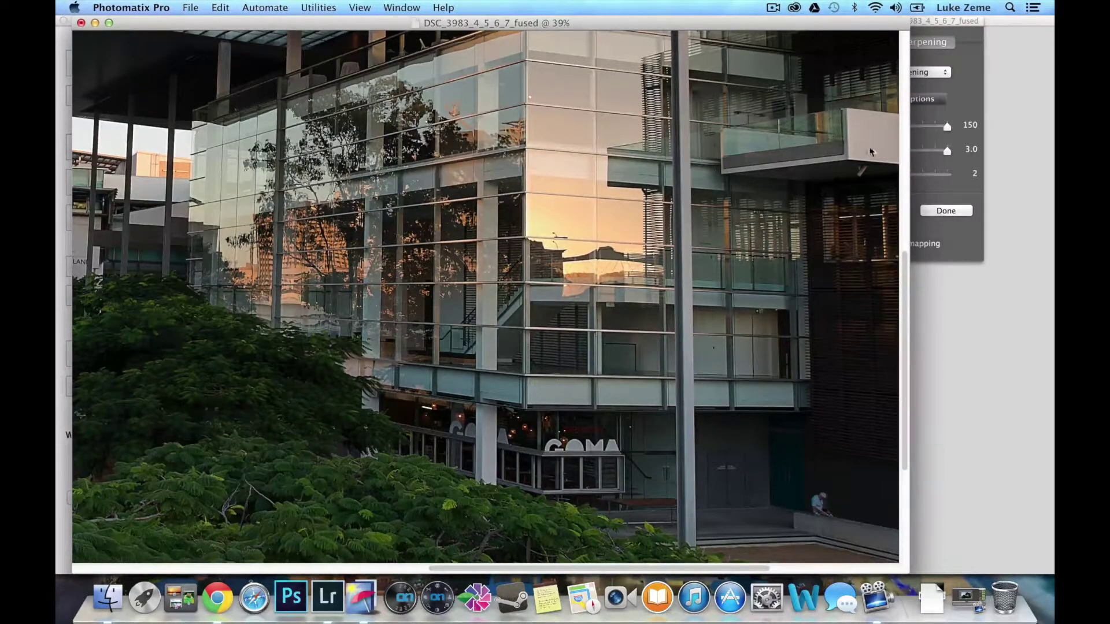
- Step the sharpening strength through Medium and Mild, ending at None
click(983, 71)
click(996, 71)
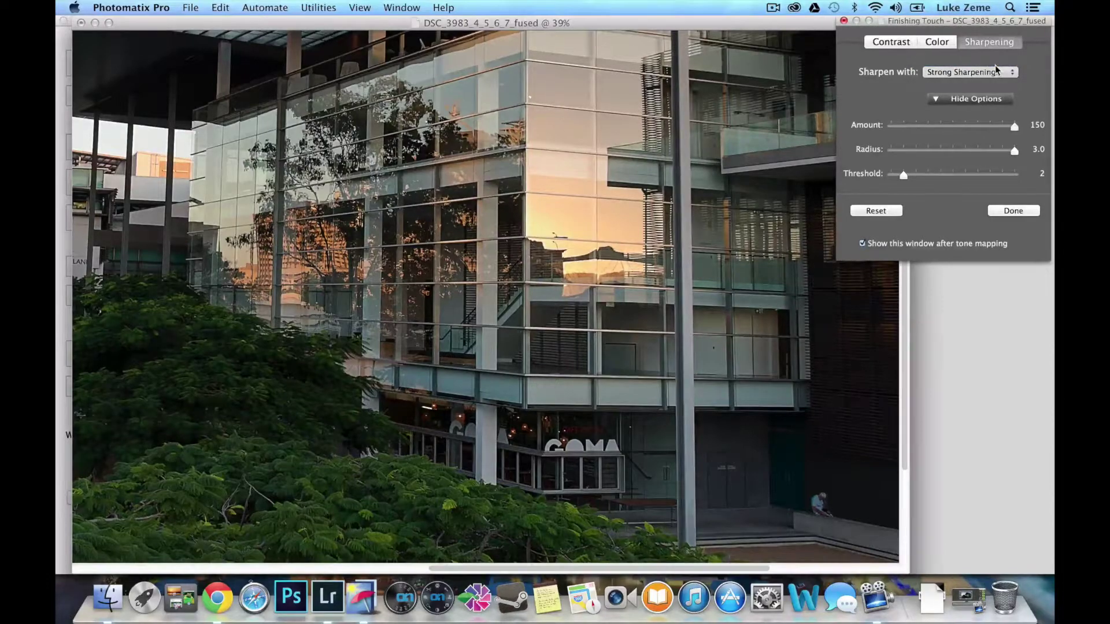
click(995, 71)
click(995, 60)
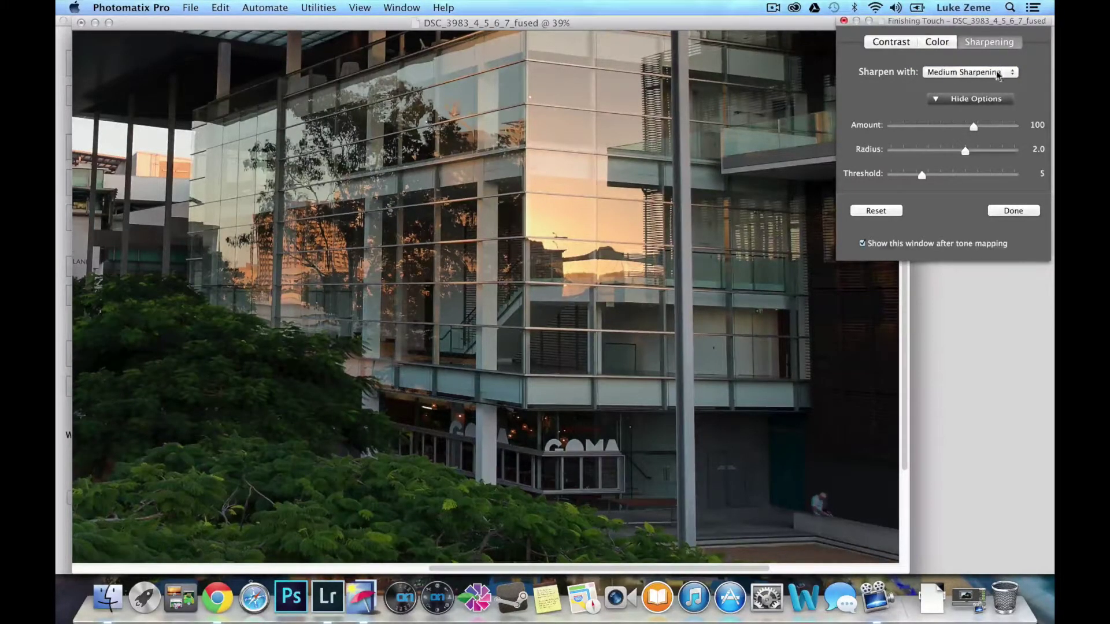
click(997, 73)
click(992, 62)
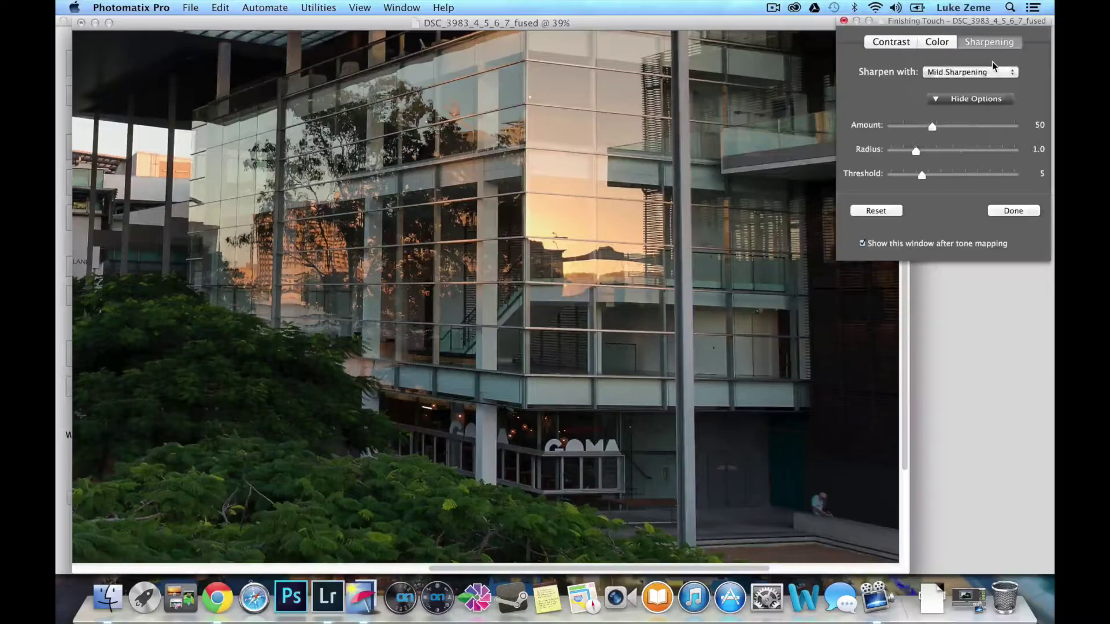
click(996, 72)
click(992, 57)
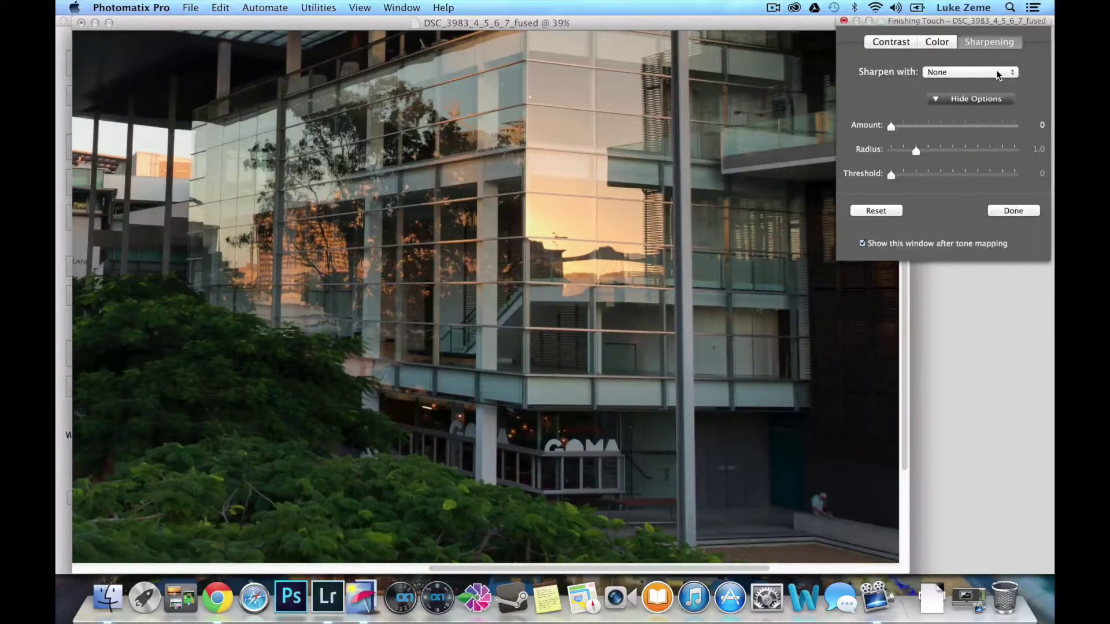
click(997, 73)
click(975, 117)
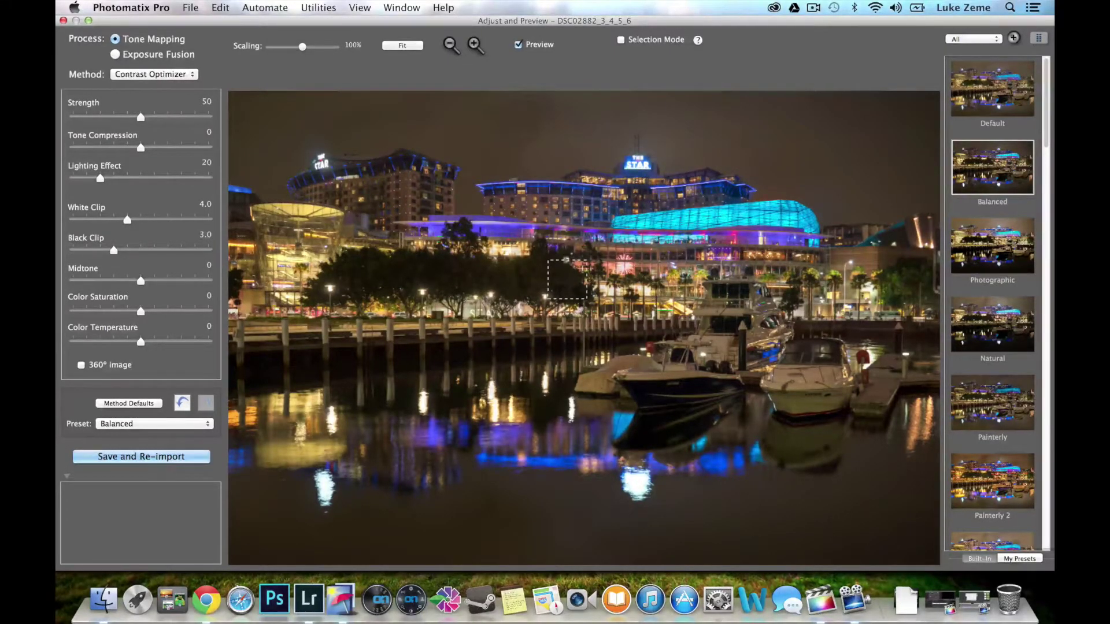
- Drag the Lighting Effect slider from 20 up to 67, leaving the preset Unlisted
mouse_move(186, 299)
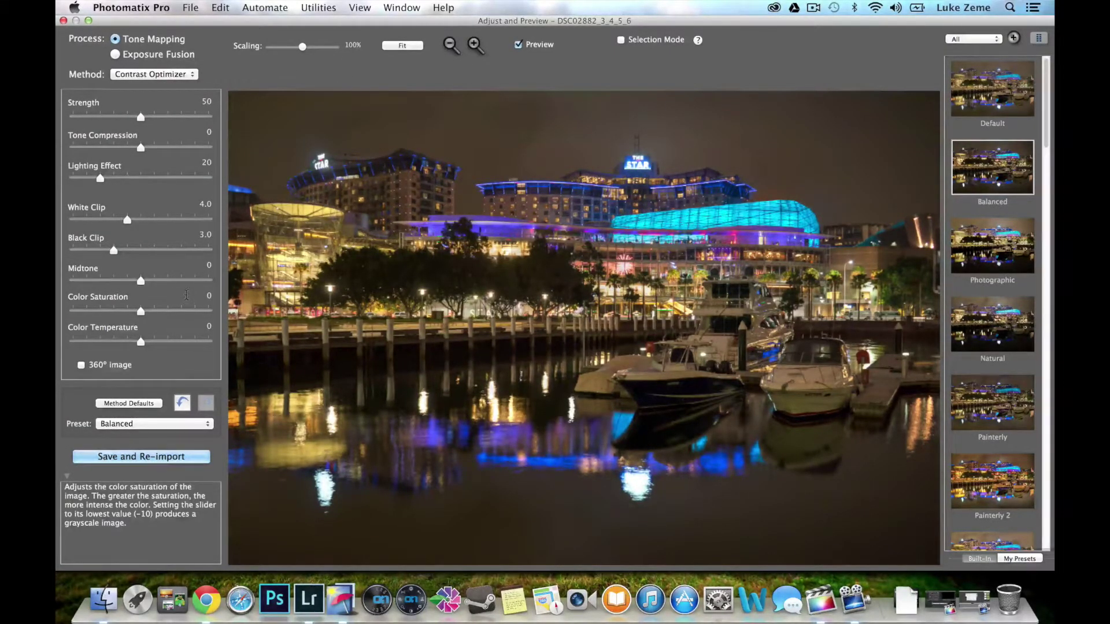
drag(100, 178, 186, 180)
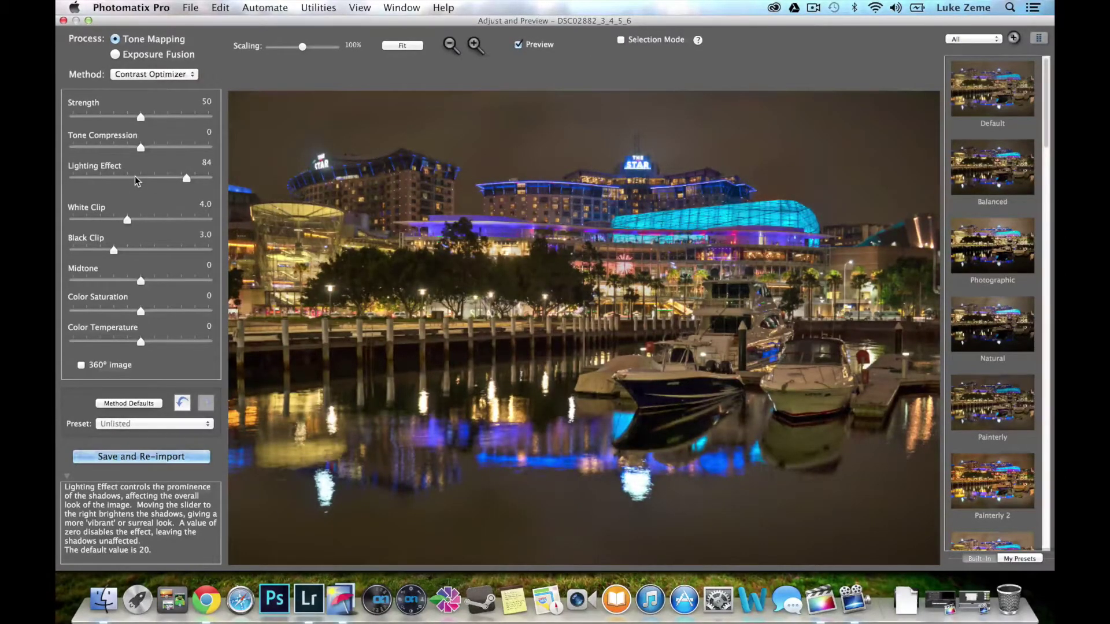
click(91, 179)
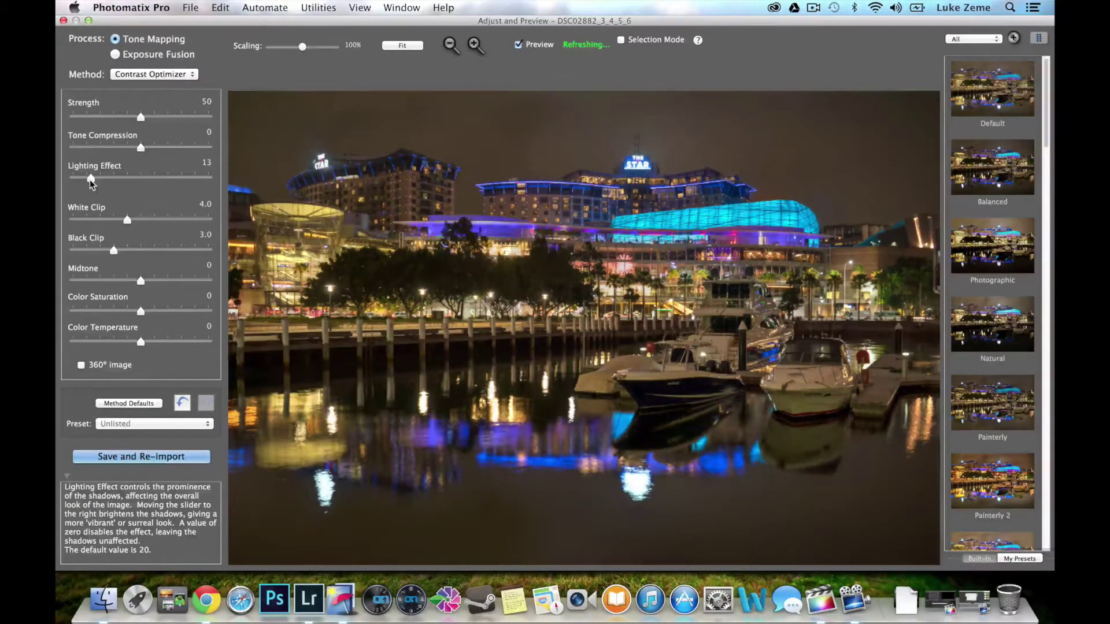
drag(90, 180, 164, 178)
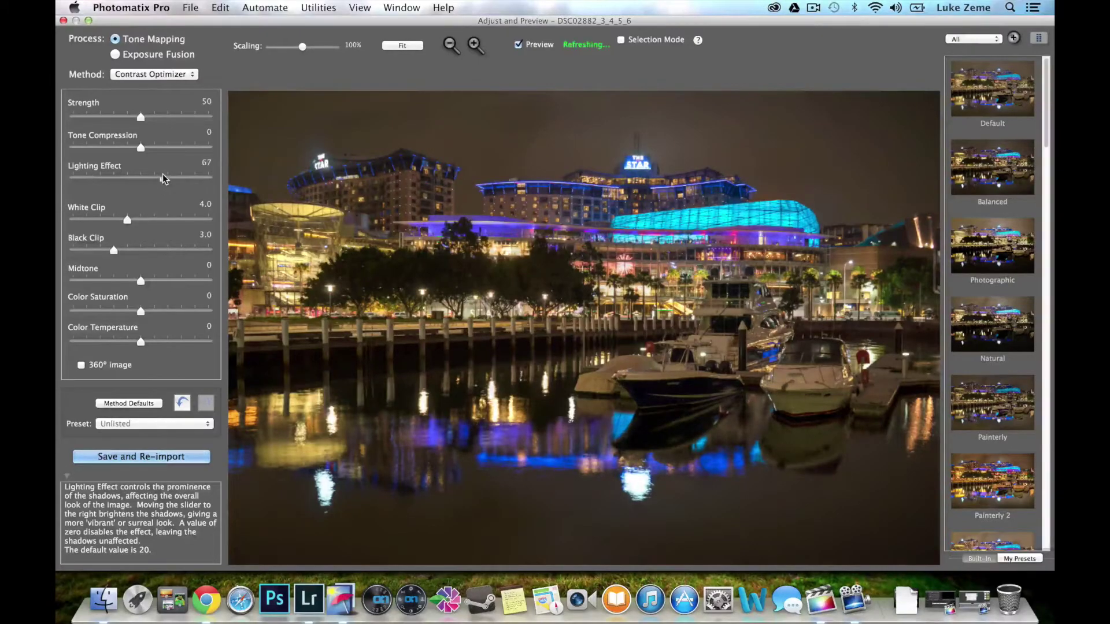
click(146, 8)
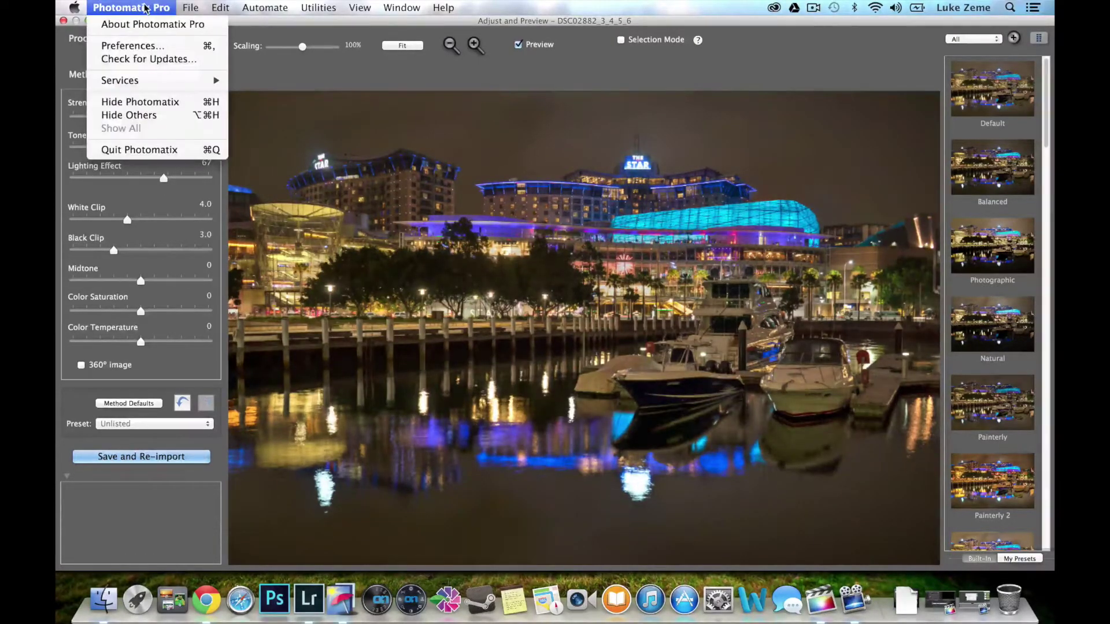
- Set Preferences to refresh the preview continuously, then raise White Clip from 4.0 to 5.5
click(147, 50)
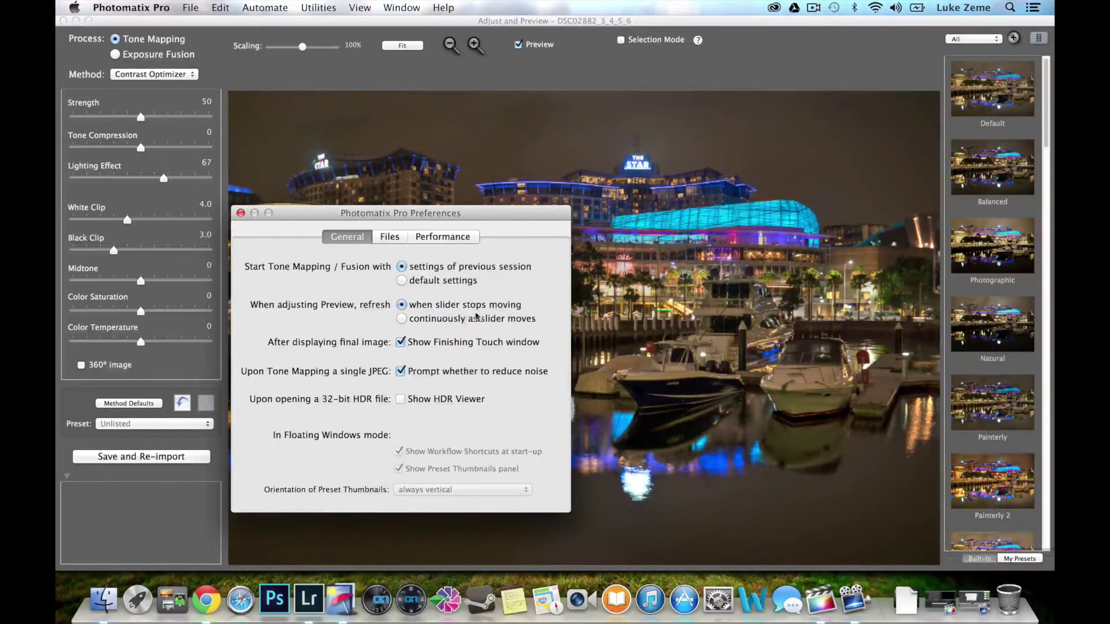
click(401, 319)
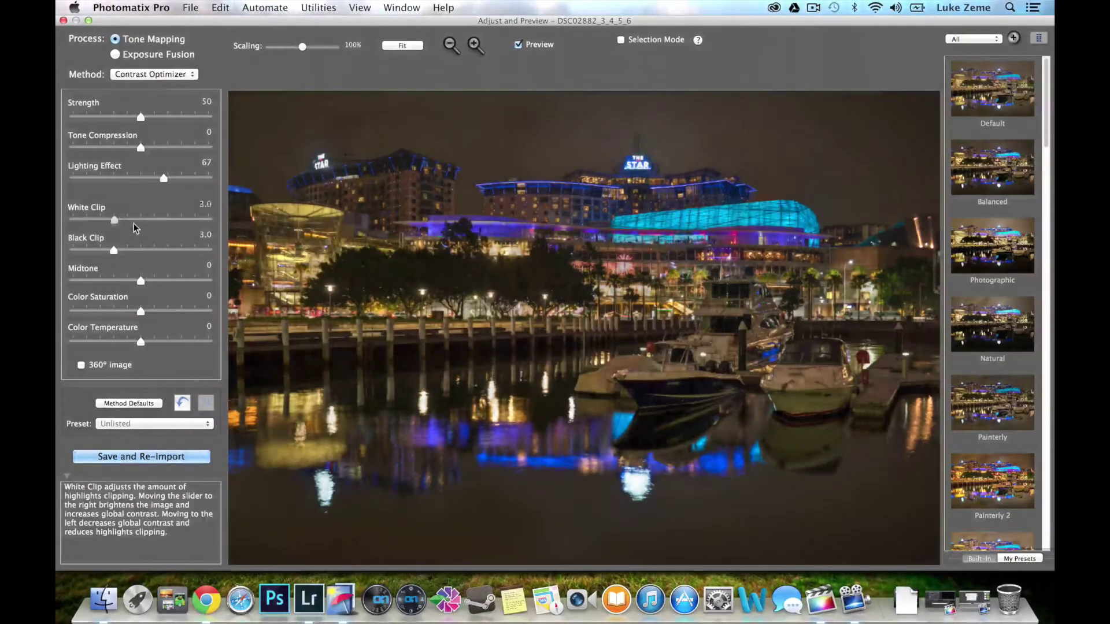
mouse_move(133, 223)
mouse_down()
mouse_move(180, 220)
mouse_move(147, 220)
mouse_up()
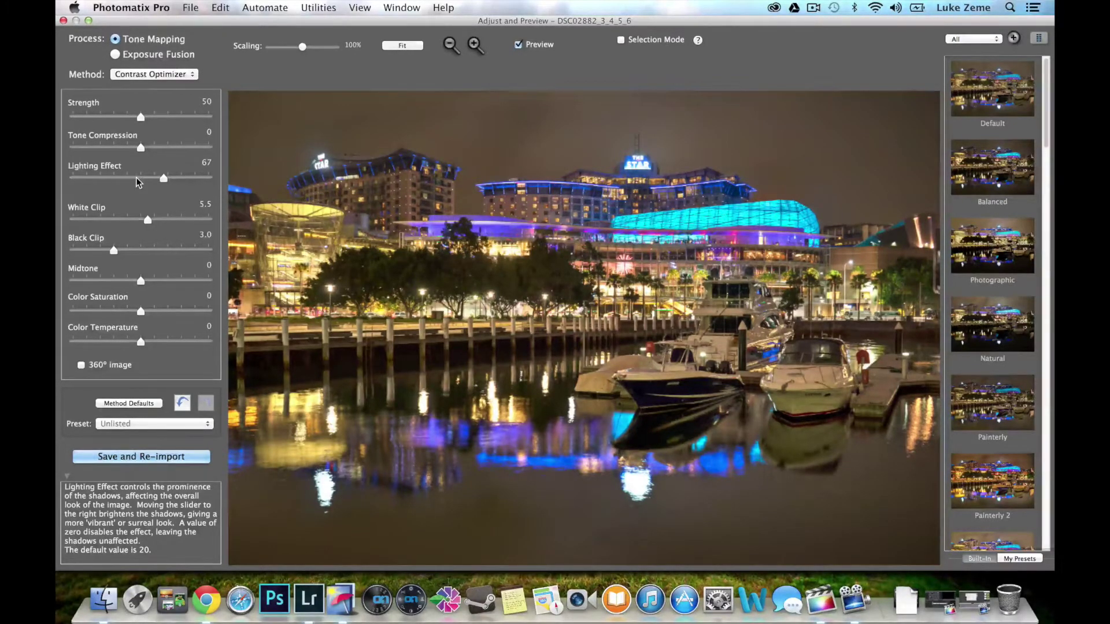
- Adjust the sliders to Lighting Effect 76, Tone Compression 1.7, Strength 33, Black Clip 3.8
click(108, 179)
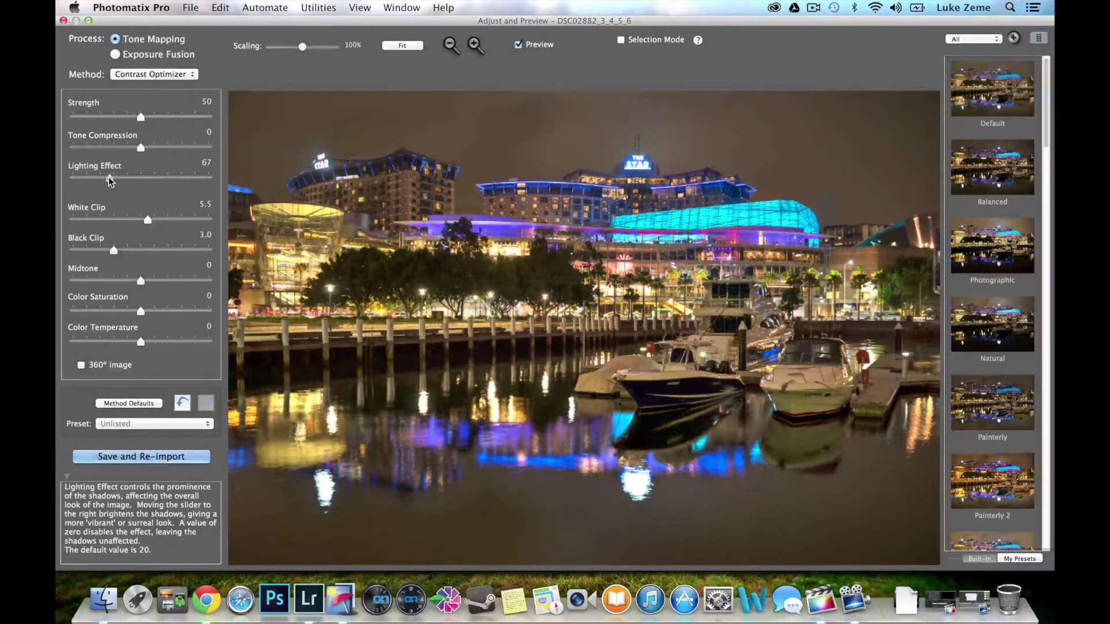
drag(138, 182, 101, 148)
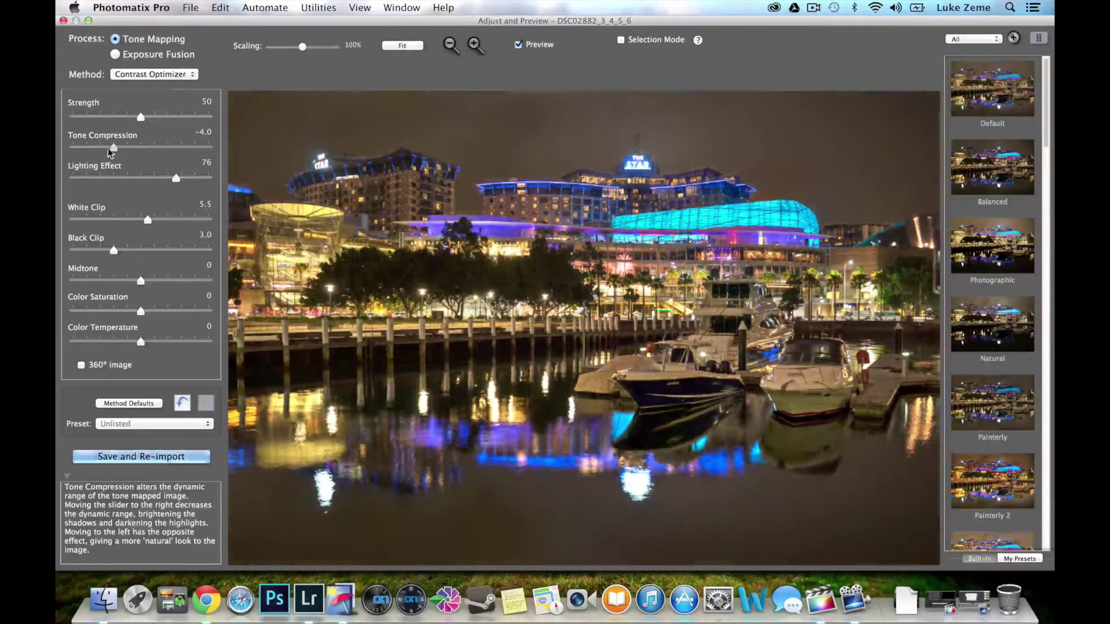
click(152, 148)
drag(140, 117, 114, 126)
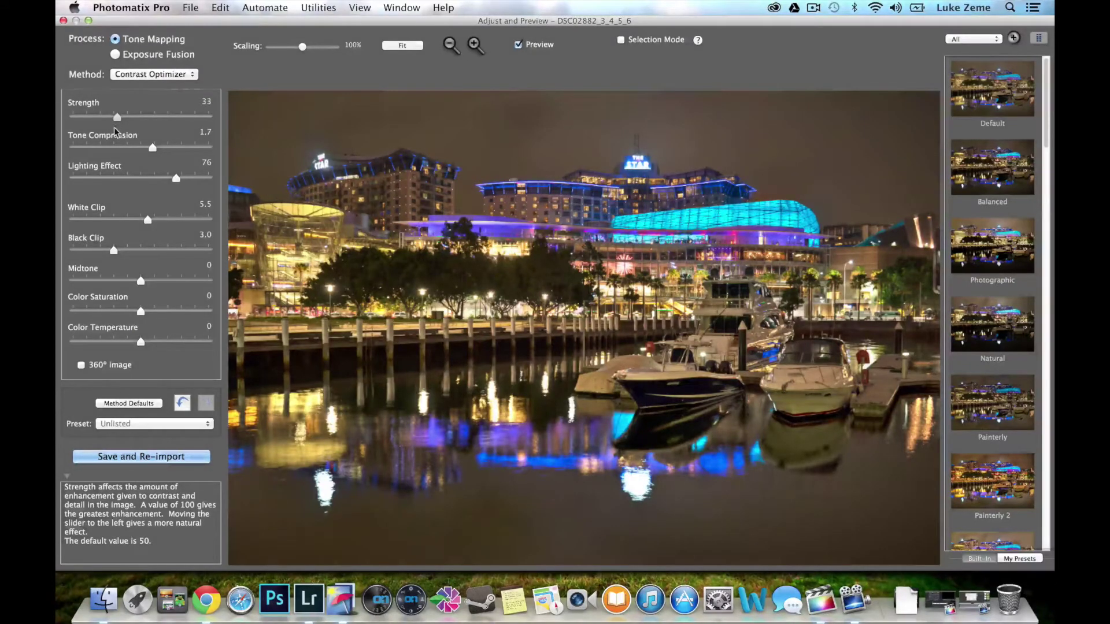
drag(113, 250, 124, 251)
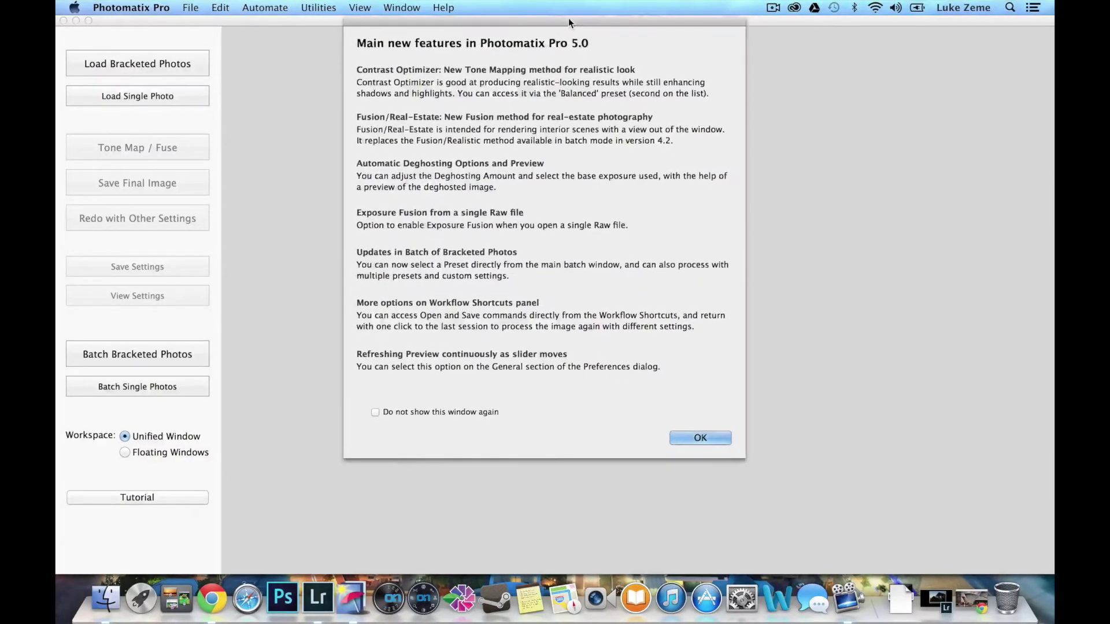
- Nudge the Photomatix Pro 5.0 new-features overview slightly to the right
drag(569, 22, 576, 22)
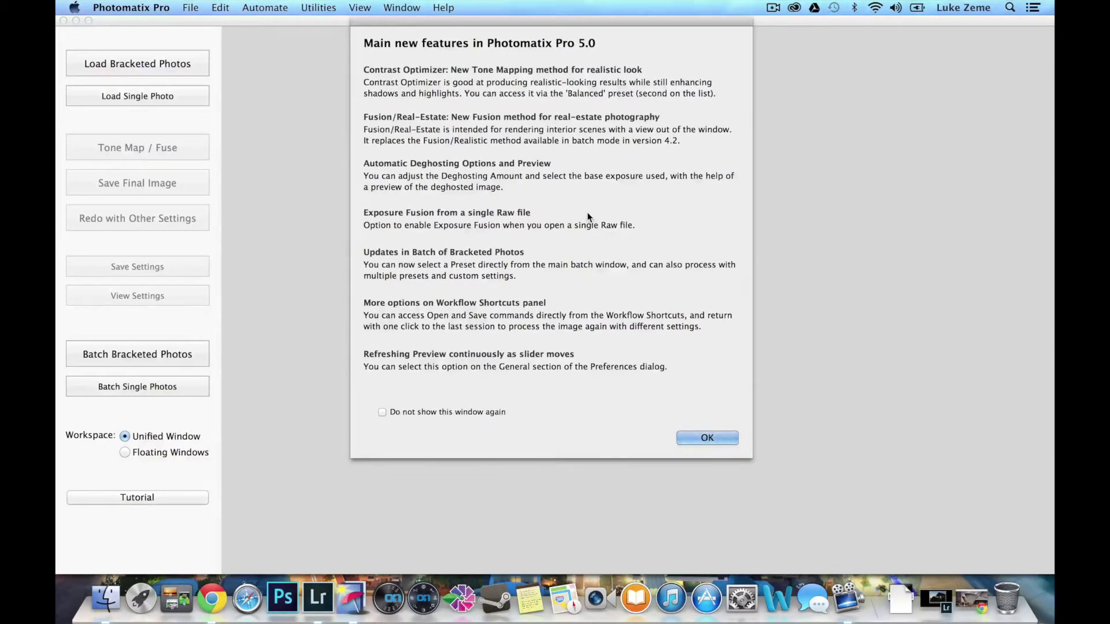